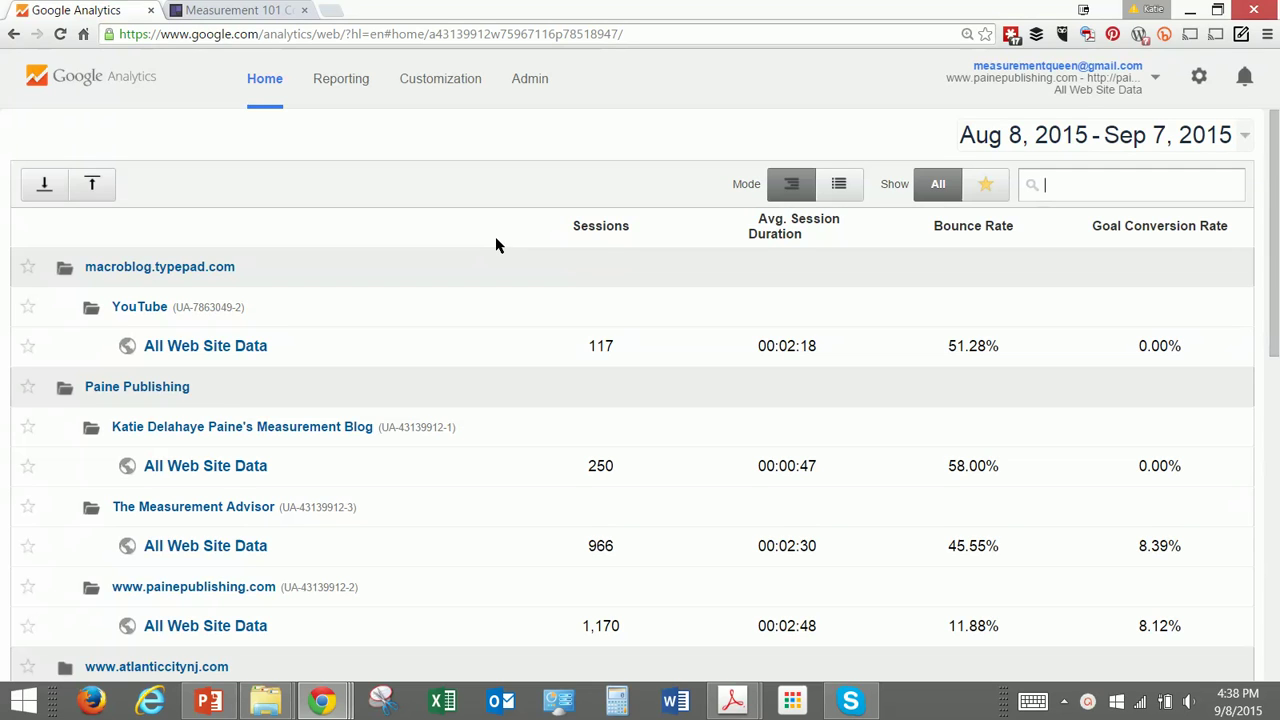
Step: Go to Admin and open the 18-goal list for the All Web Site Data view
{"action": "left_click", "coordinate": [525, 85]}
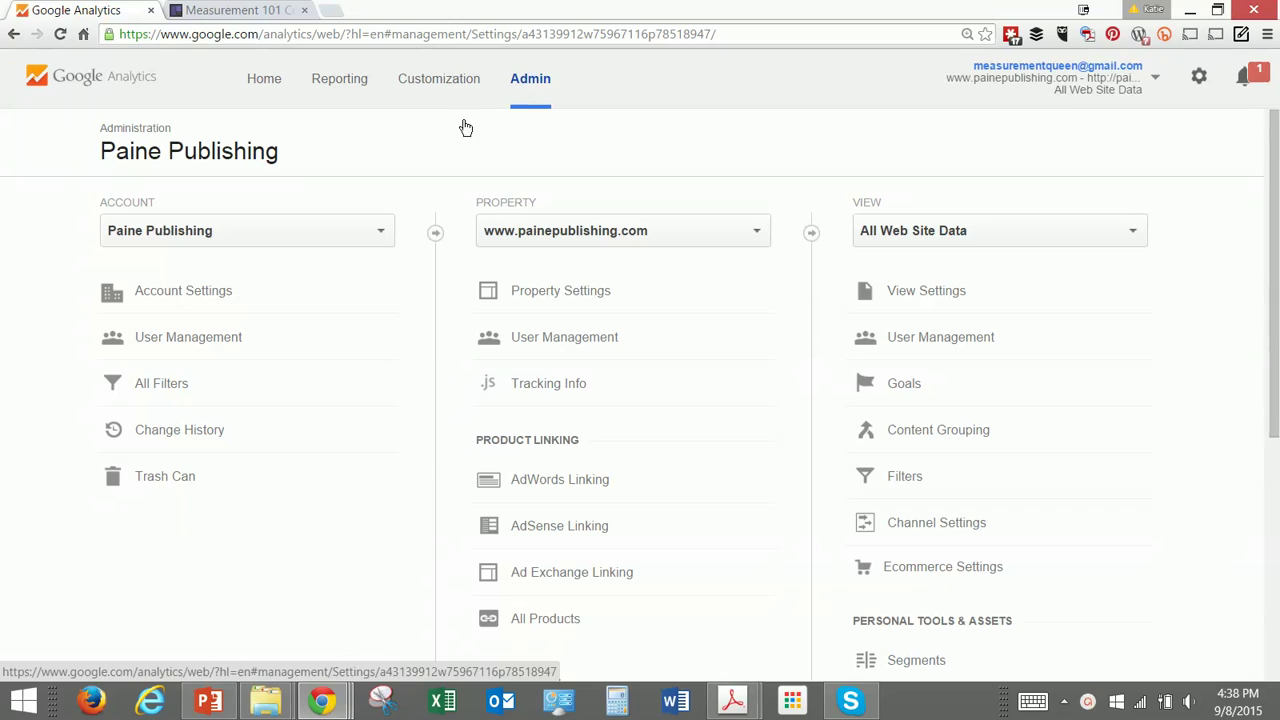
{"action": "left_click", "coordinate": [894, 383]}
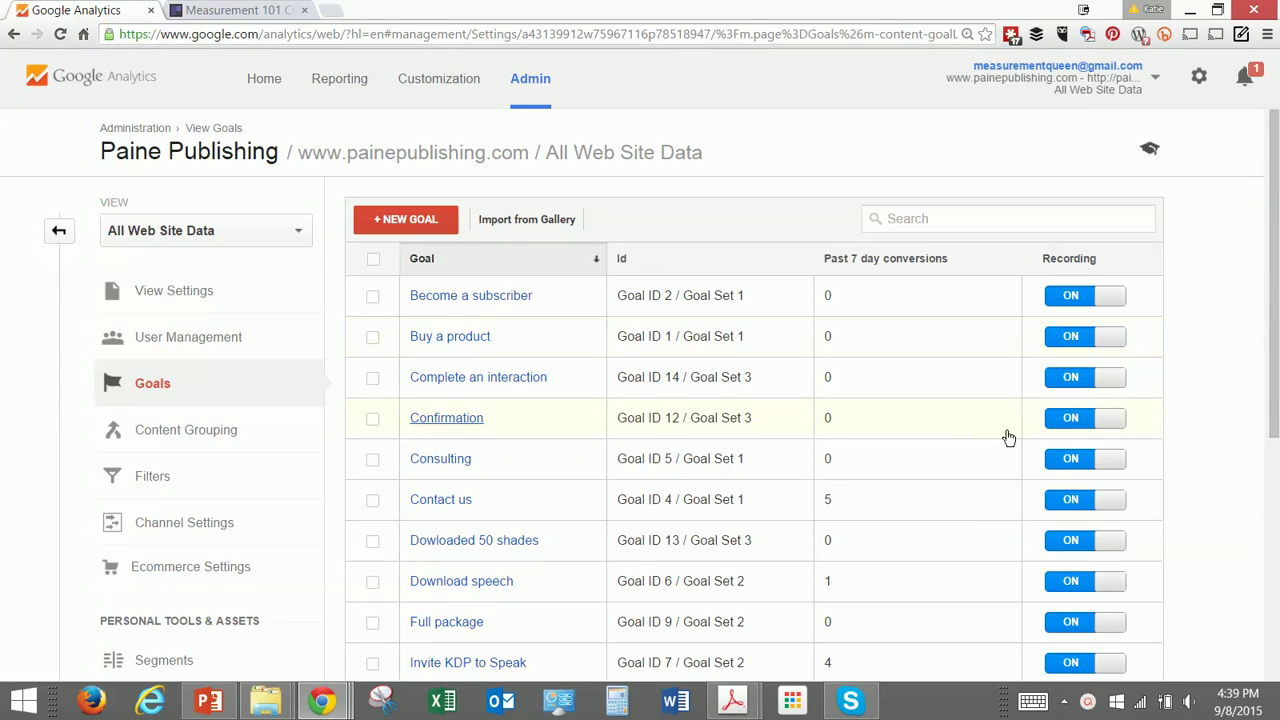
{"action": "scroll", "coordinate": [934, 543], "scroll_direction": "down", "scroll_amount": 3}
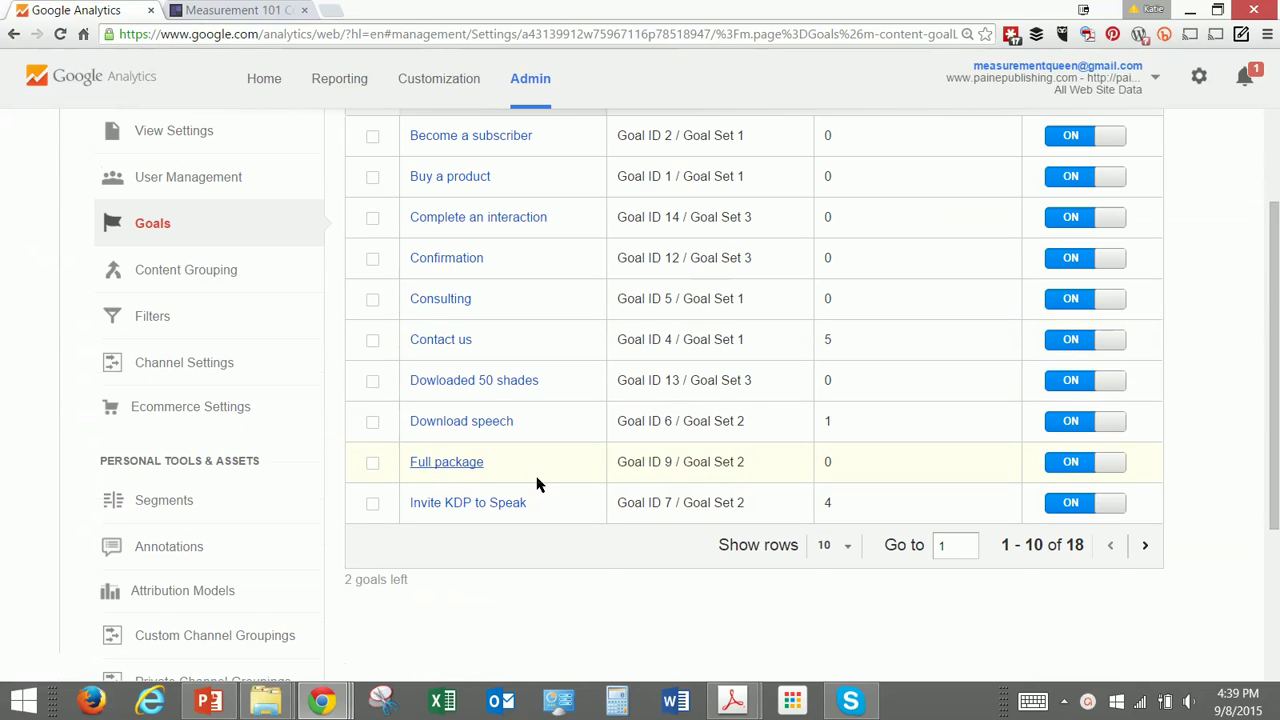
{"action": "scroll", "coordinate": [430, 457], "scroll_direction": "up", "scroll_amount": 3}
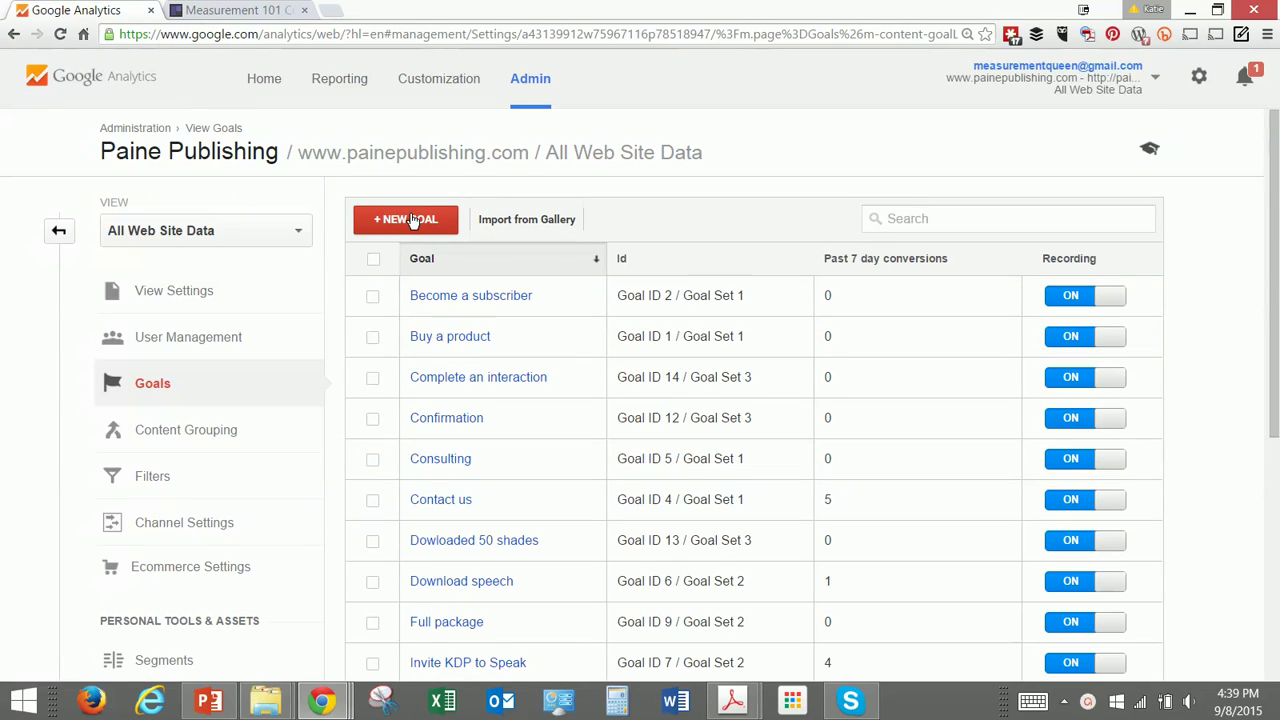
Step: Begin a new goal, pick Custom, and continue to Goal description (Goal Id 19, Set 4)
{"action": "left_click", "coordinate": [410, 220]}
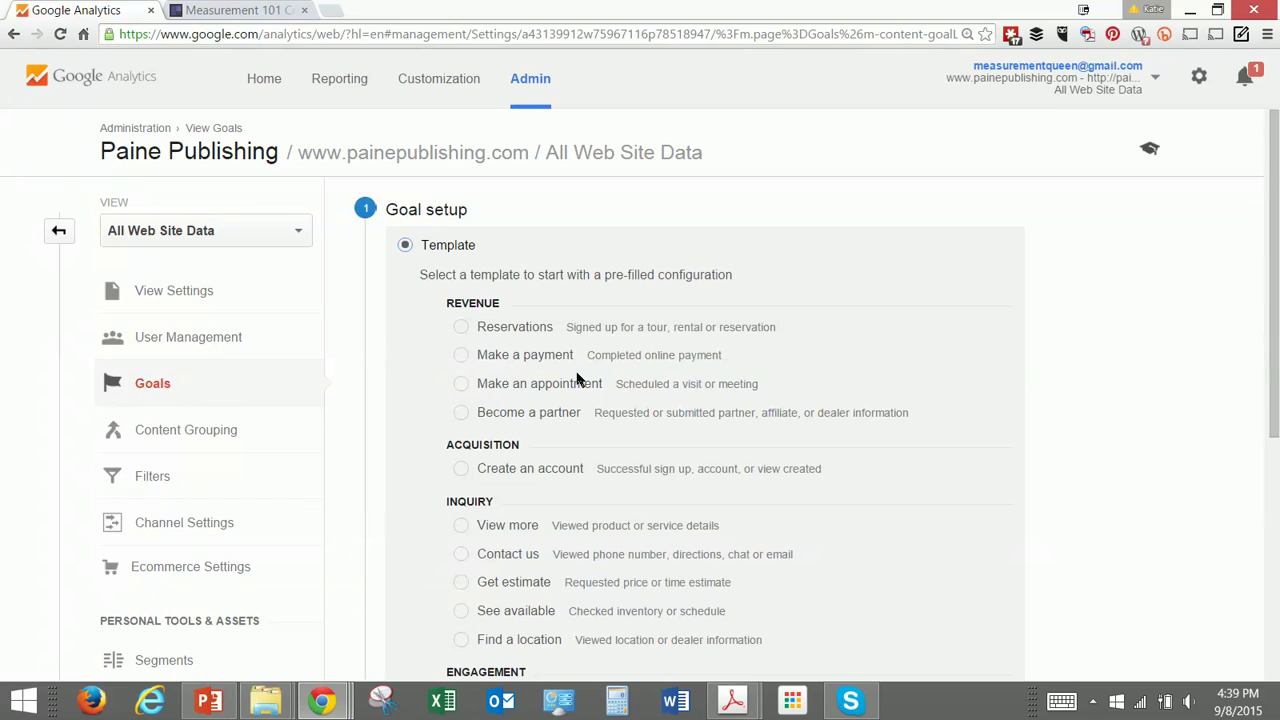
{"action": "scroll", "coordinate": [495, 452], "scroll_direction": "down", "scroll_amount": 2}
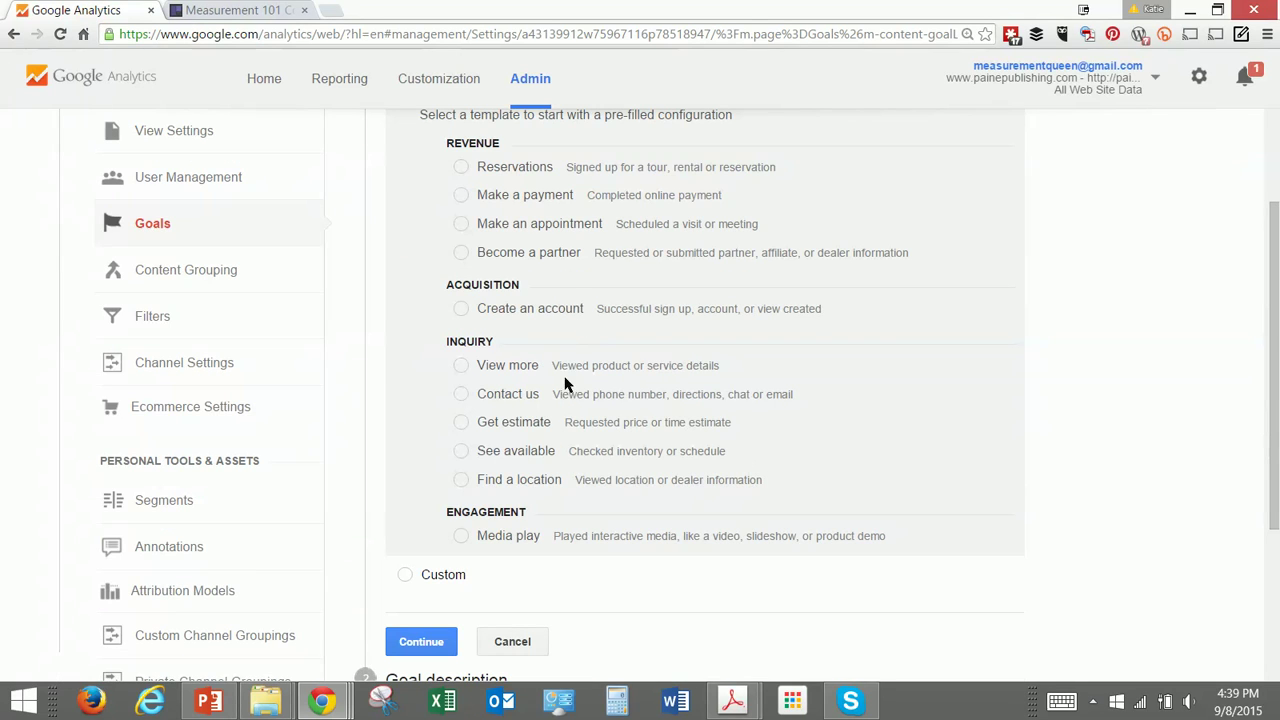
{"action": "scroll", "coordinate": [540, 452], "scroll_direction": "down", "scroll_amount": 1}
{"action": "scroll", "coordinate": [537, 457], "scroll_direction": "down", "scroll_amount": 1}
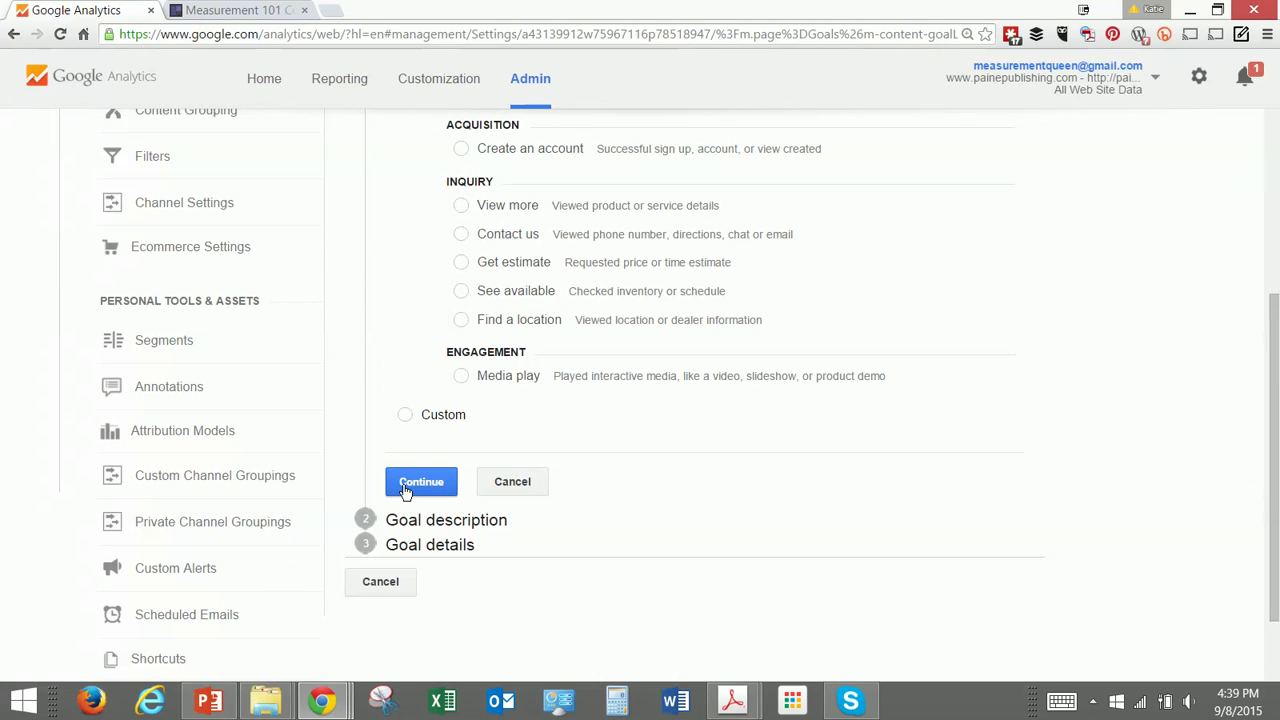
{"action": "left_click", "coordinate": [431, 414]}
{"action": "left_click", "coordinate": [421, 482]}
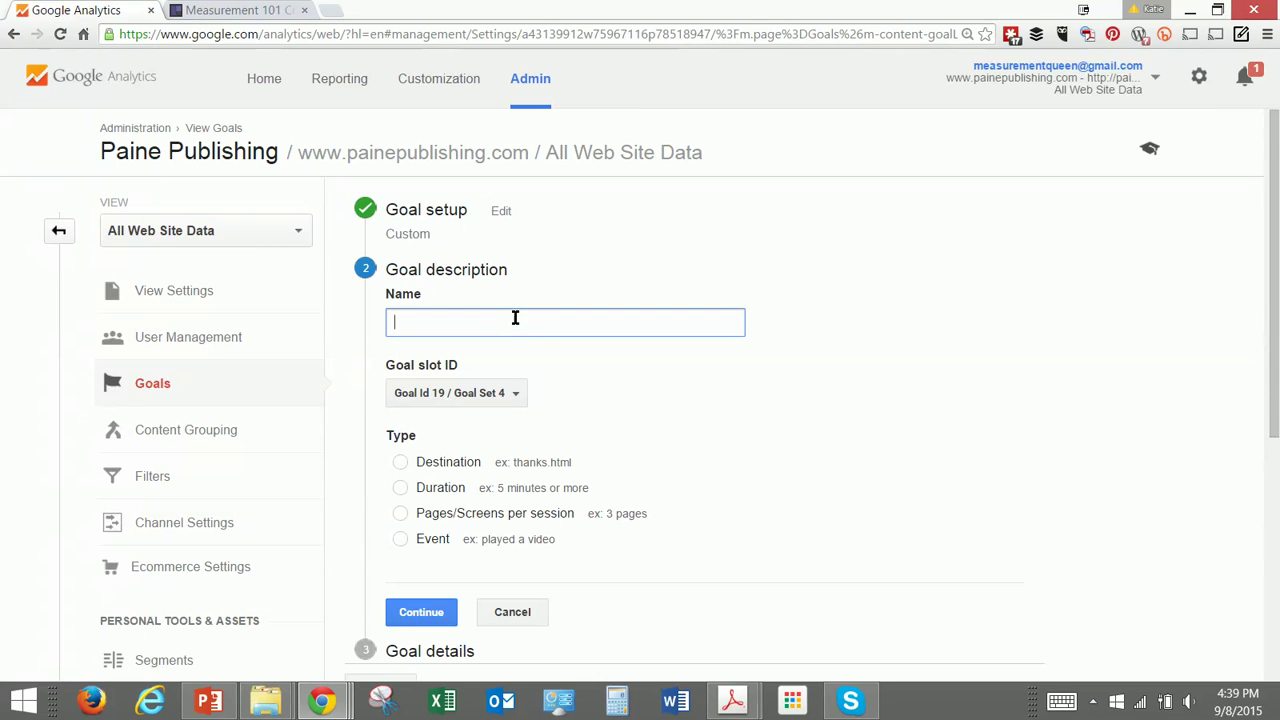
Step: Name the goal 'Purchase Measurement 101' and set its type to Destination
{"action": "type", "text": "Purchase Measurement 101"}
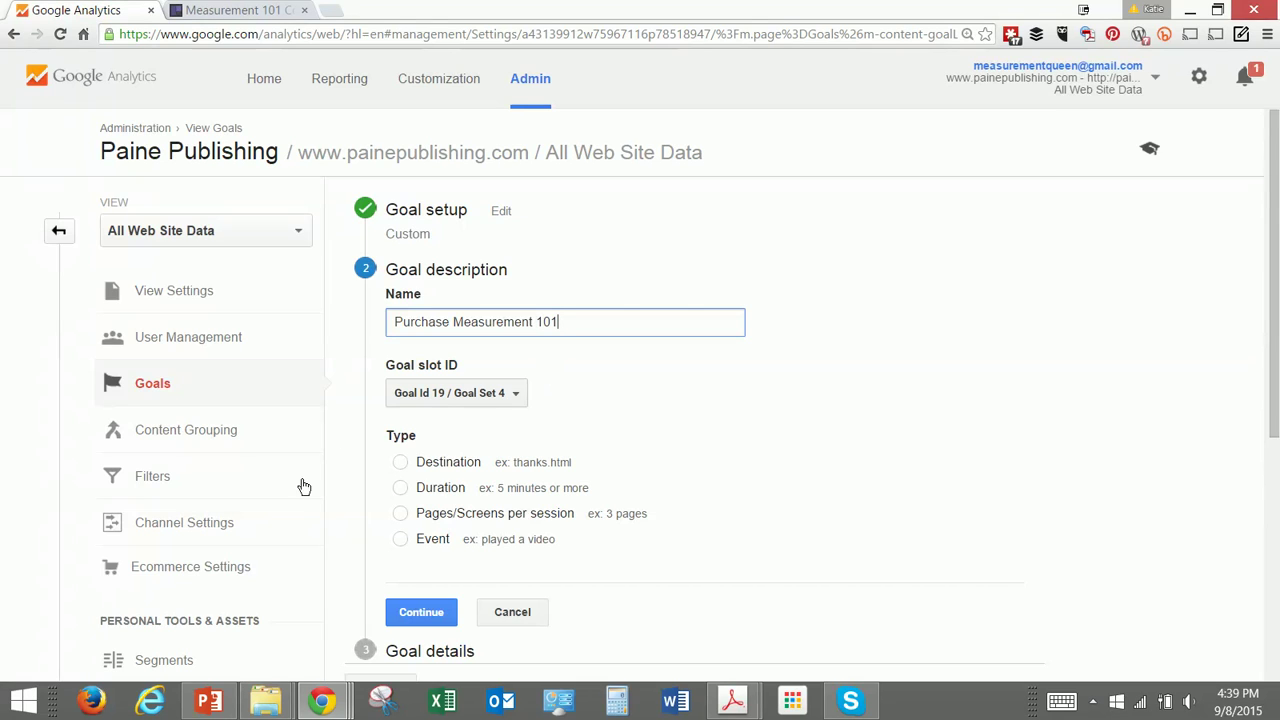
{"action": "left_click", "coordinate": [401, 462]}
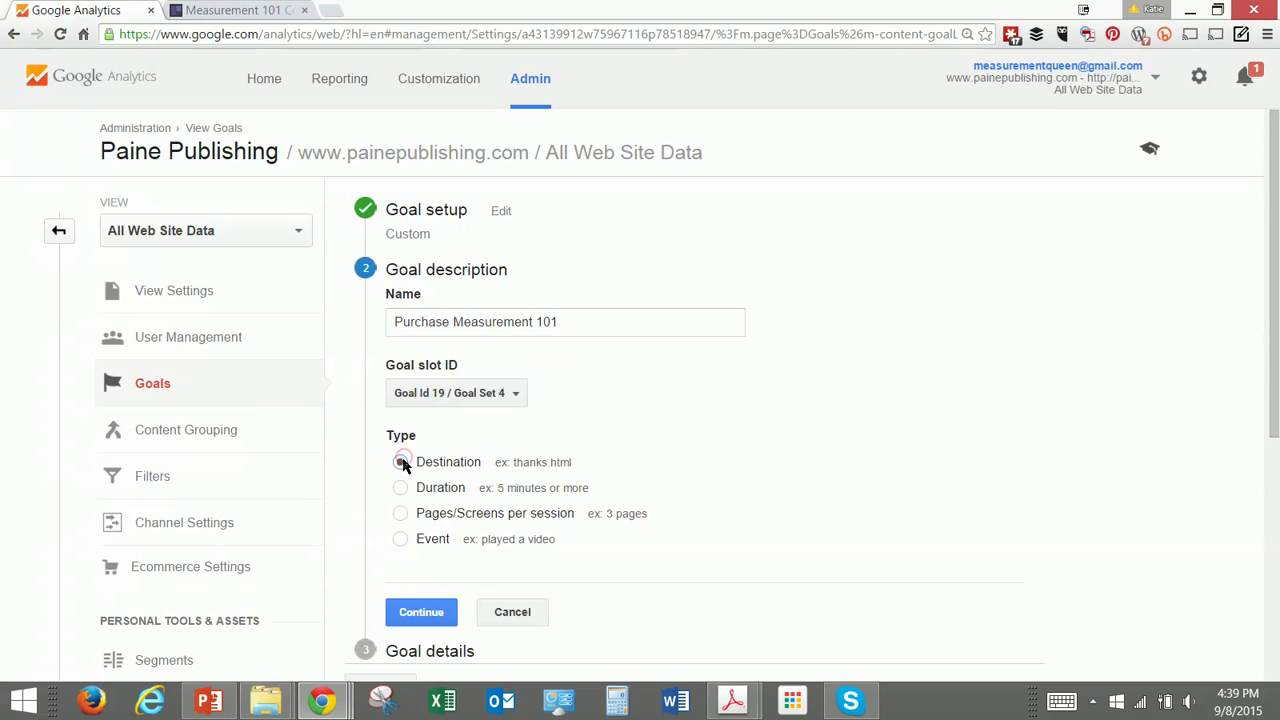
Step: Set the destination to the pasted Measurement 101 course page URL with a 5 USD value
{"action": "left_click", "coordinate": [430, 612]}
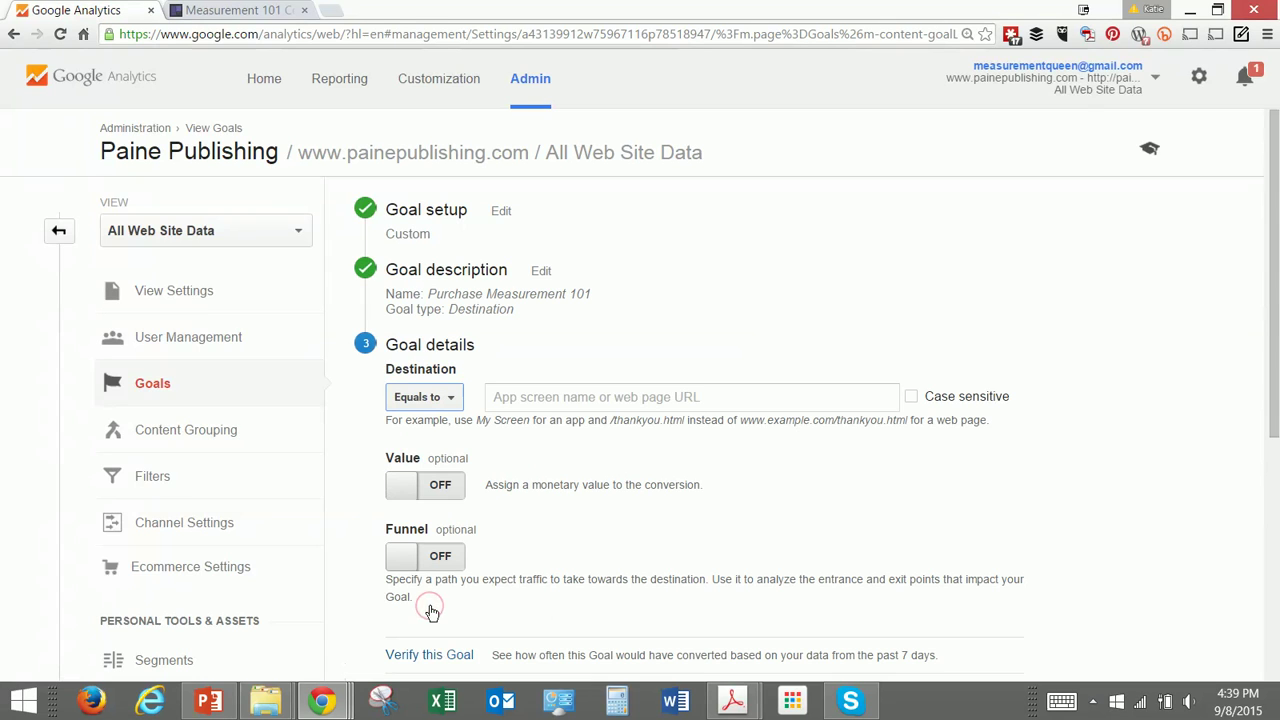
{"action": "left_click", "coordinate": [566, 392]}
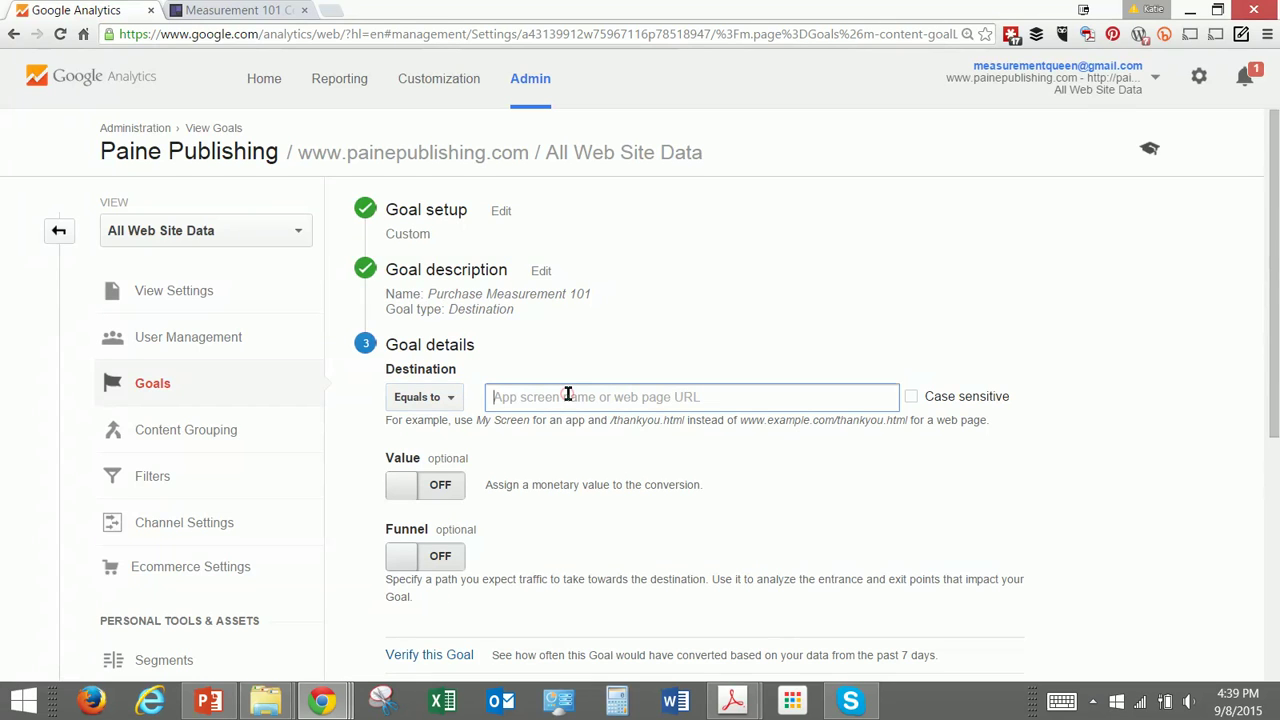
{"action": "key", "text": "ctrl+v"}
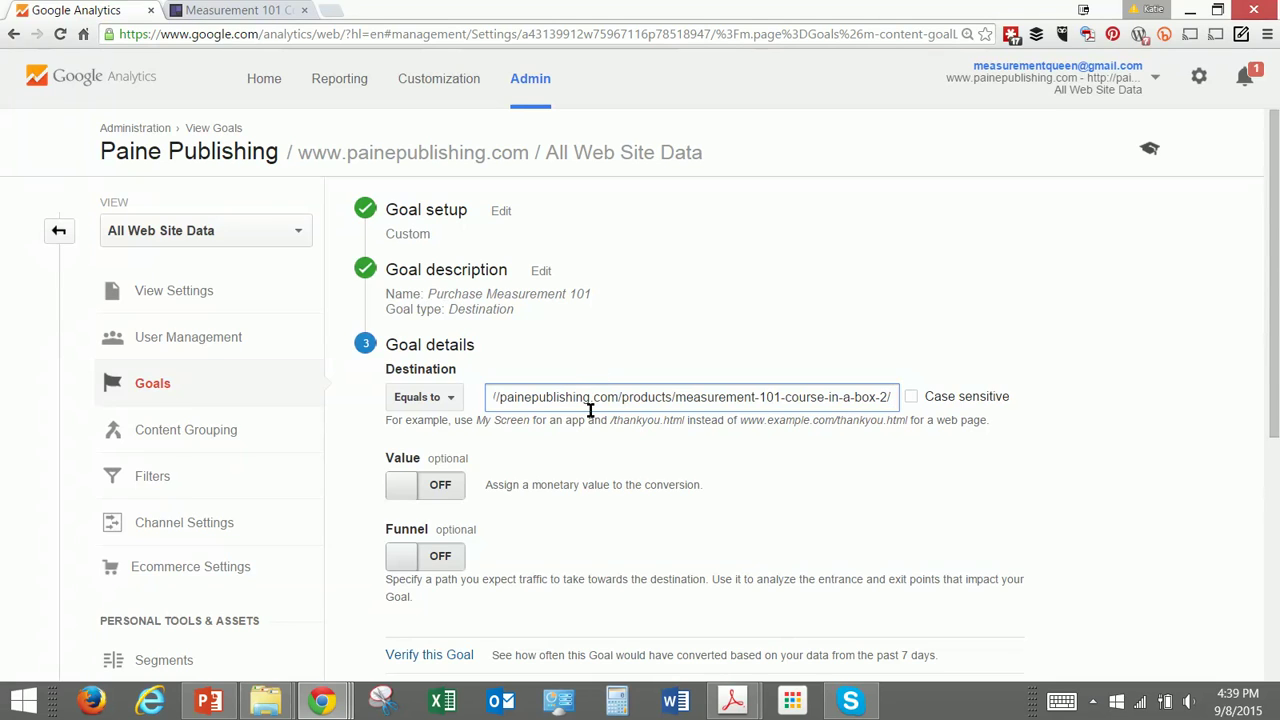
{"action": "left_click", "coordinate": [441, 487]}
{"action": "left_click", "coordinate": [441, 487]}
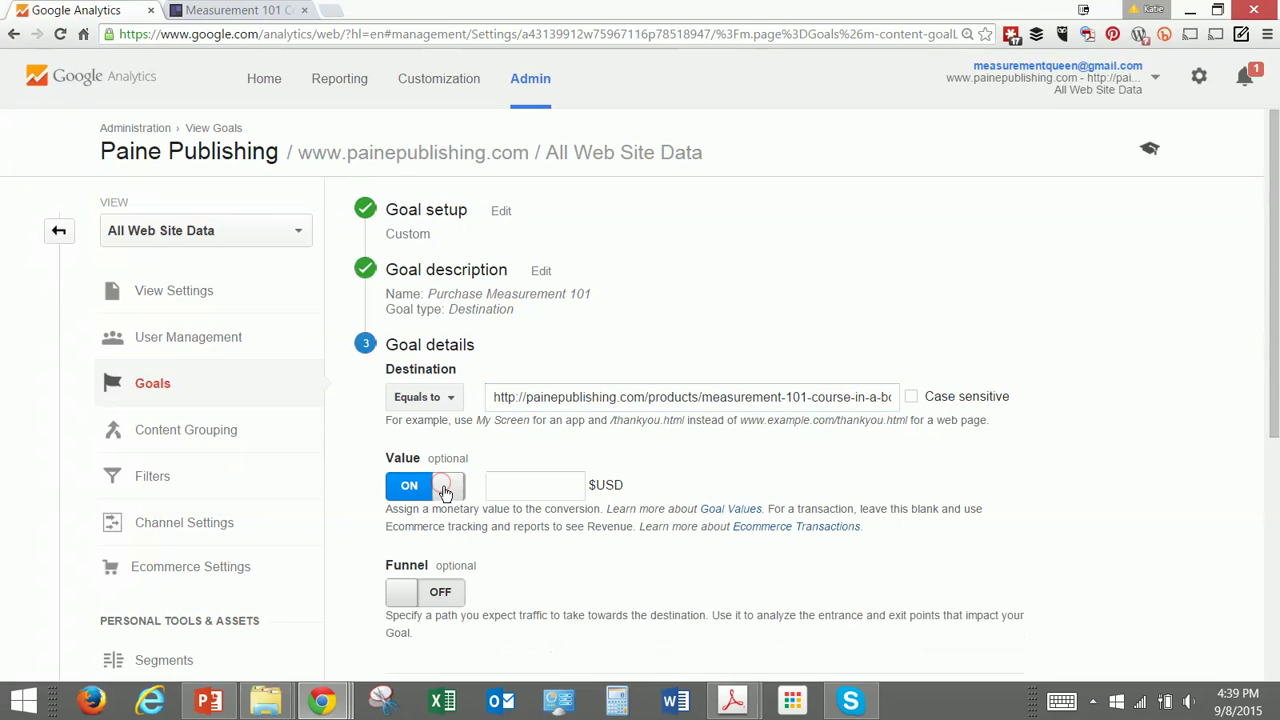
{"action": "left_click", "coordinate": [556, 487]}
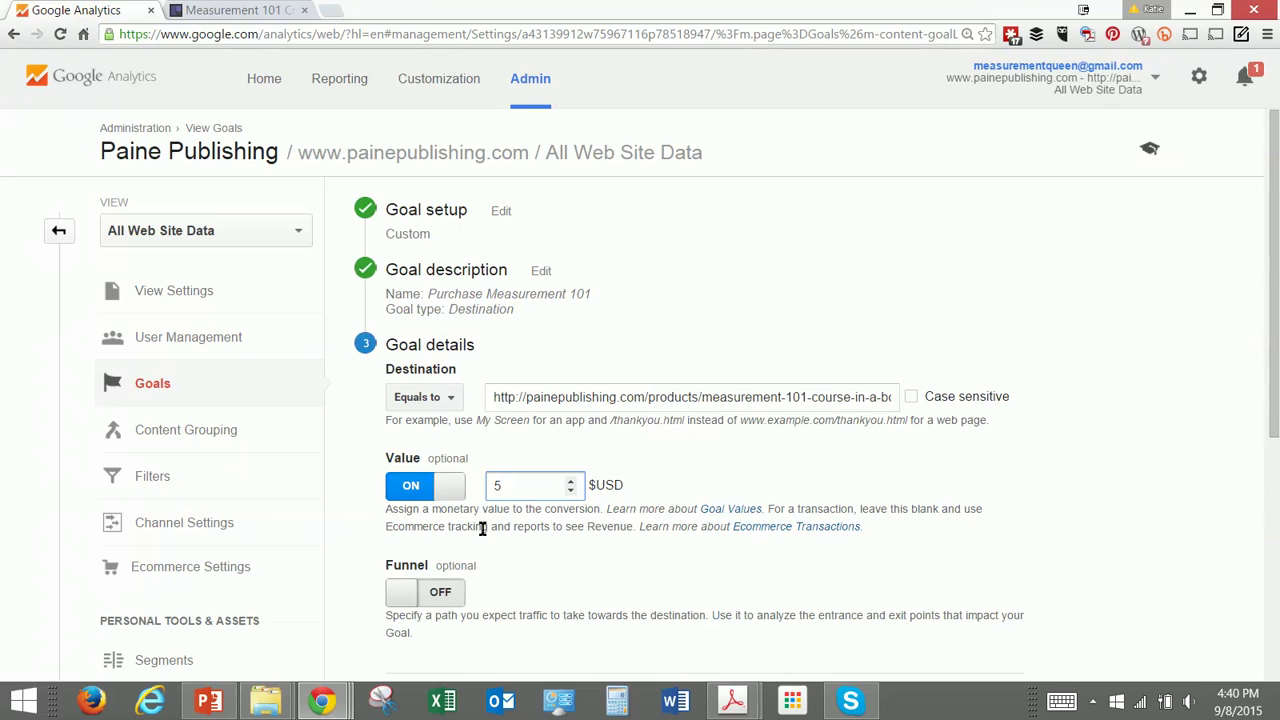
Step: Verify the goal's past conversion rate and save it
{"action": "scroll", "coordinate": [485, 603], "scroll_direction": "down", "scroll_amount": 2}
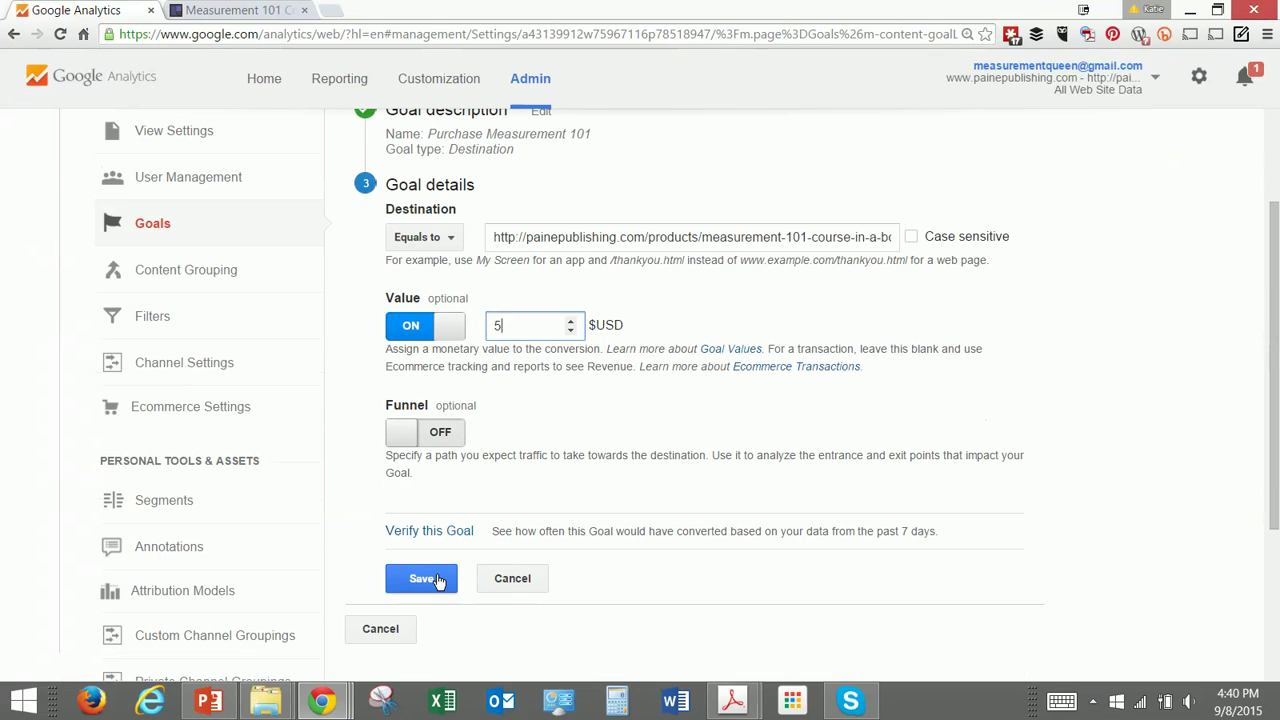
{"action": "left_click", "coordinate": [449, 534]}
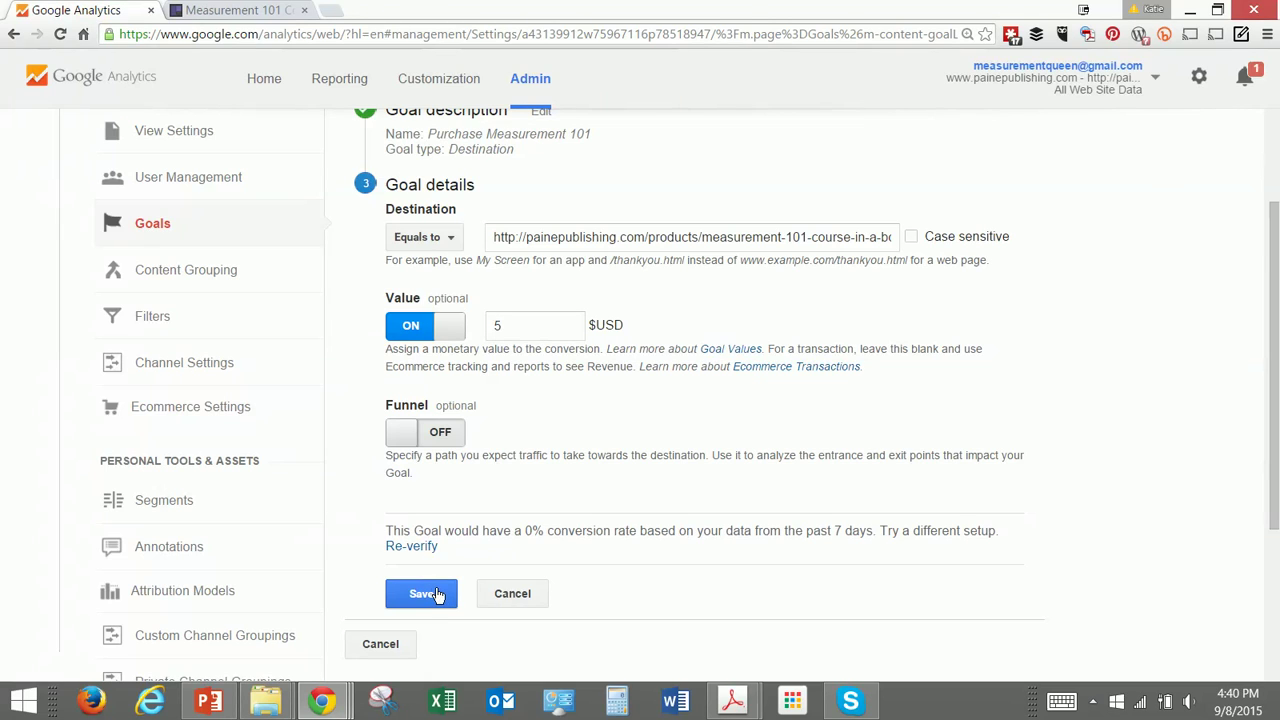
{"action": "left_click", "coordinate": [433, 594]}
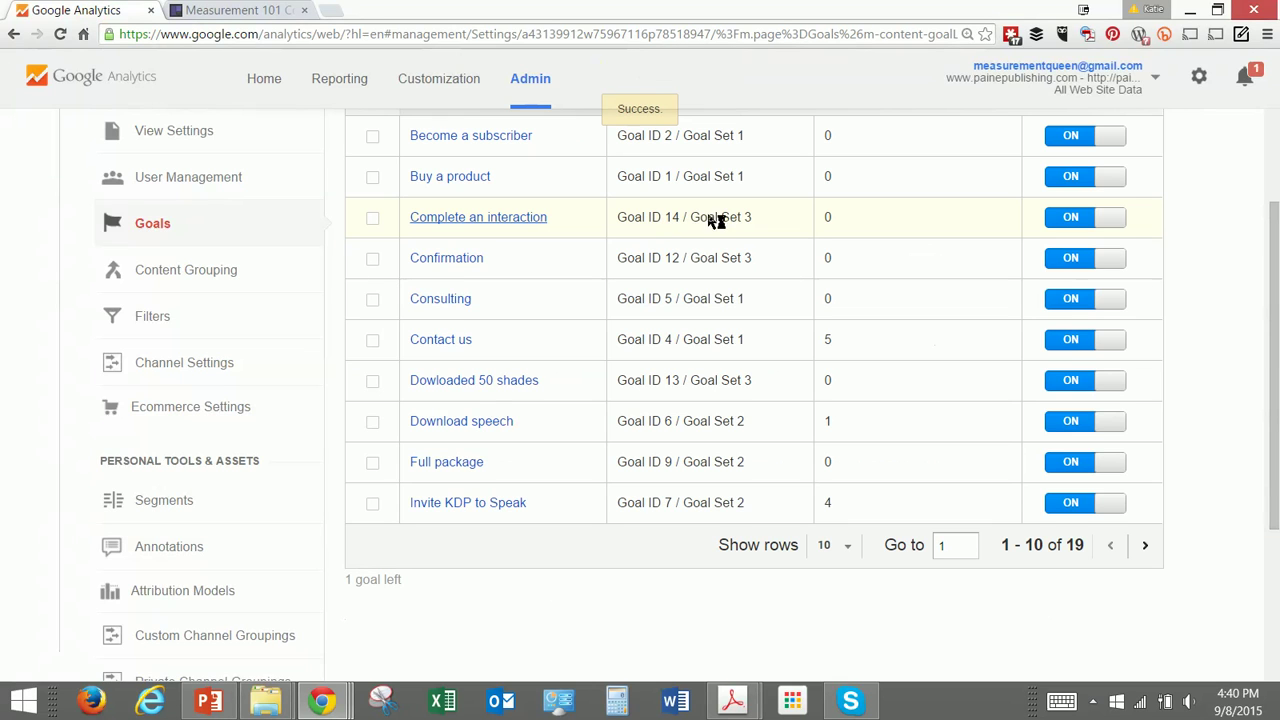
Step: Open the Become a subscriber goal and review its setup, name and type
{"action": "scroll", "coordinate": [512, 368], "scroll_direction": "up", "scroll_amount": 2}
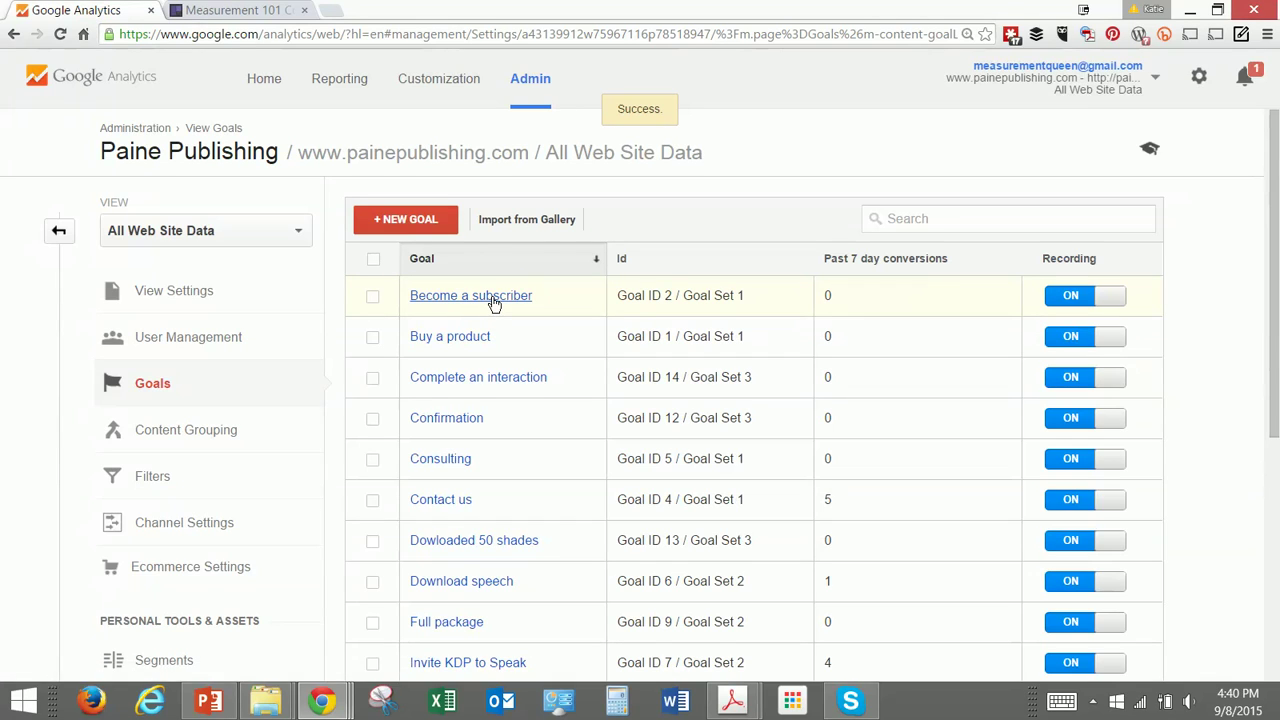
{"action": "left_click", "coordinate": [494, 299]}
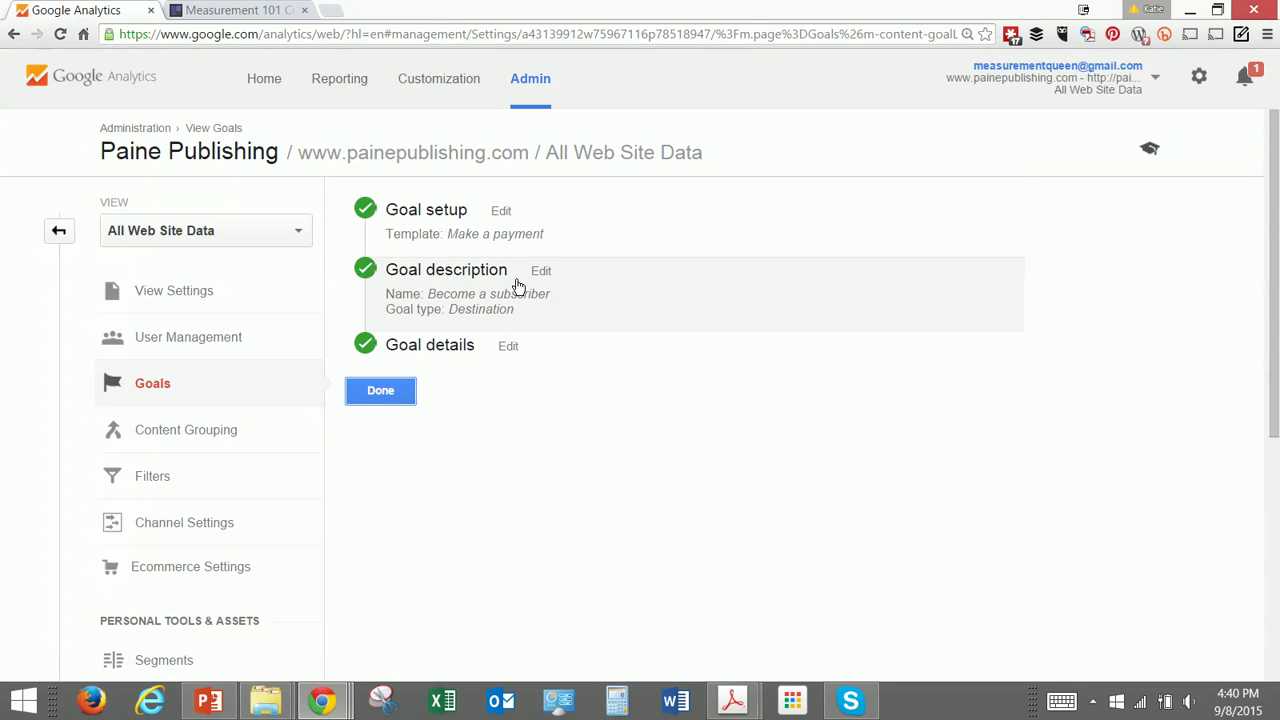
{"action": "left_click", "coordinate": [502, 210]}
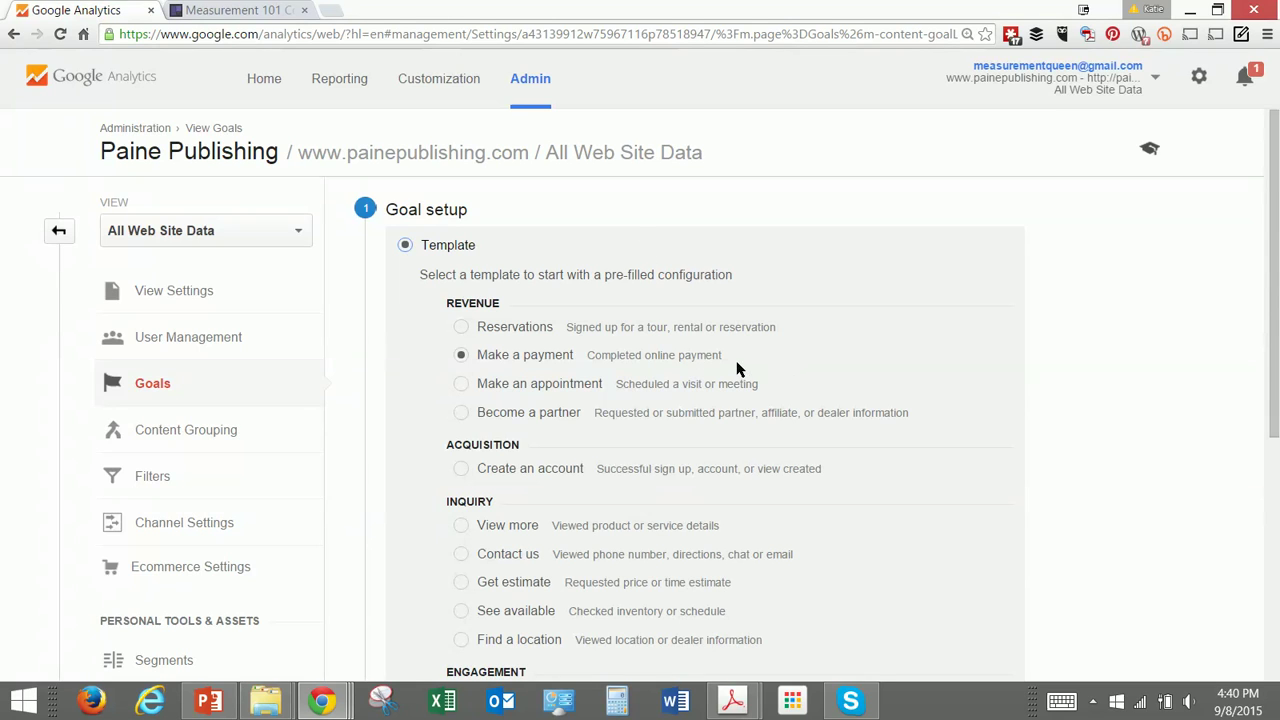
{"action": "scroll", "coordinate": [781, 381], "scroll_direction": "down", "scroll_amount": 2}
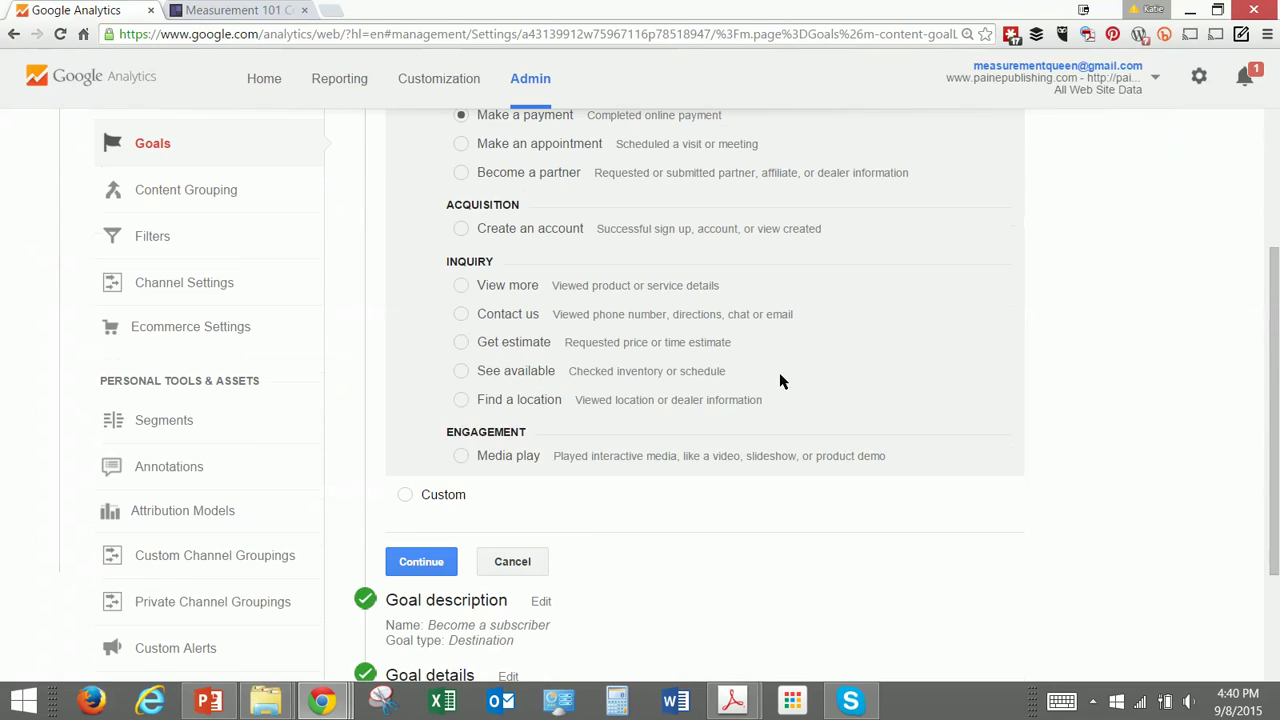
{"action": "left_click", "coordinate": [437, 560]}
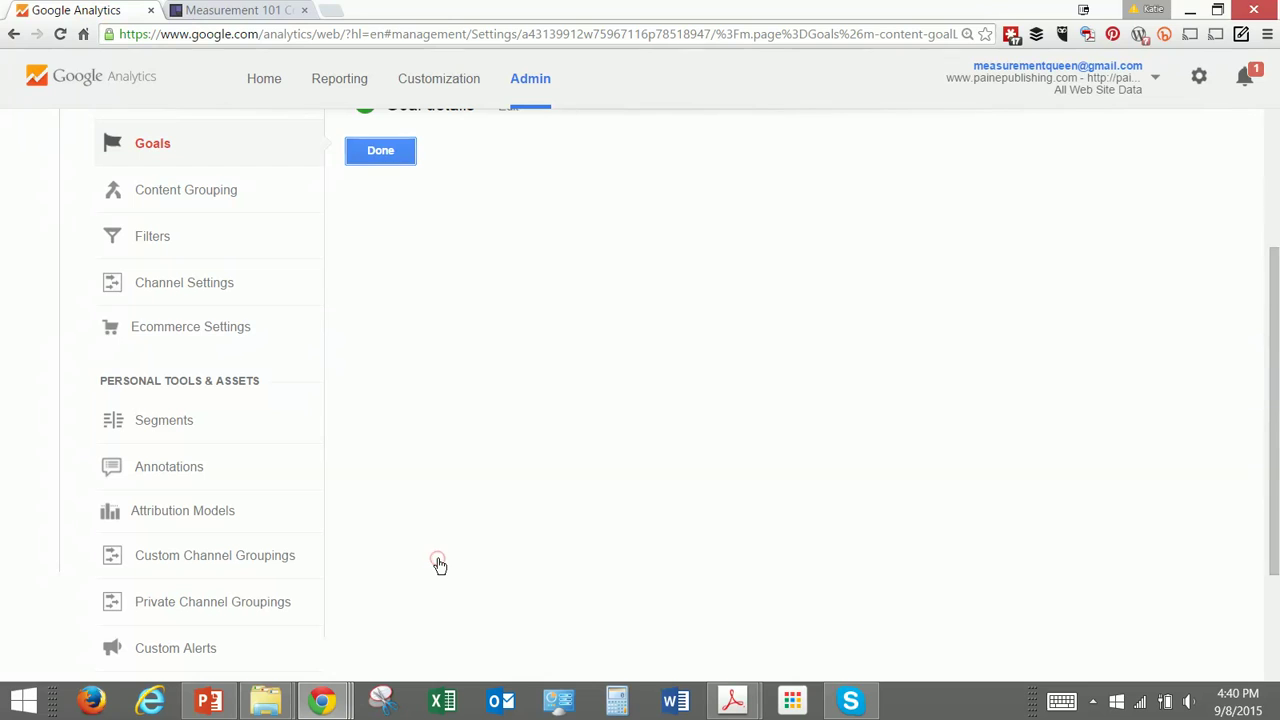
{"action": "scroll", "coordinate": [540, 346], "scroll_direction": "up", "scroll_amount": 2}
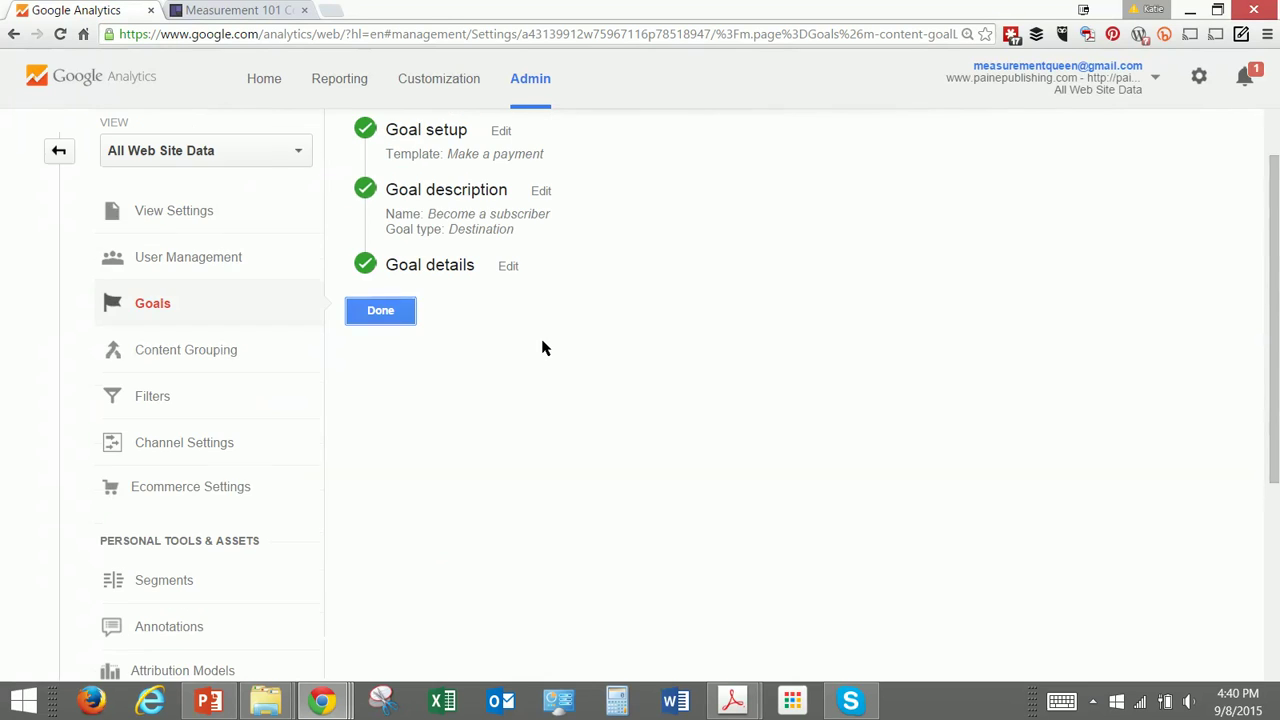
{"action": "scroll", "coordinate": [546, 346], "scroll_direction": "up", "scroll_amount": 1}
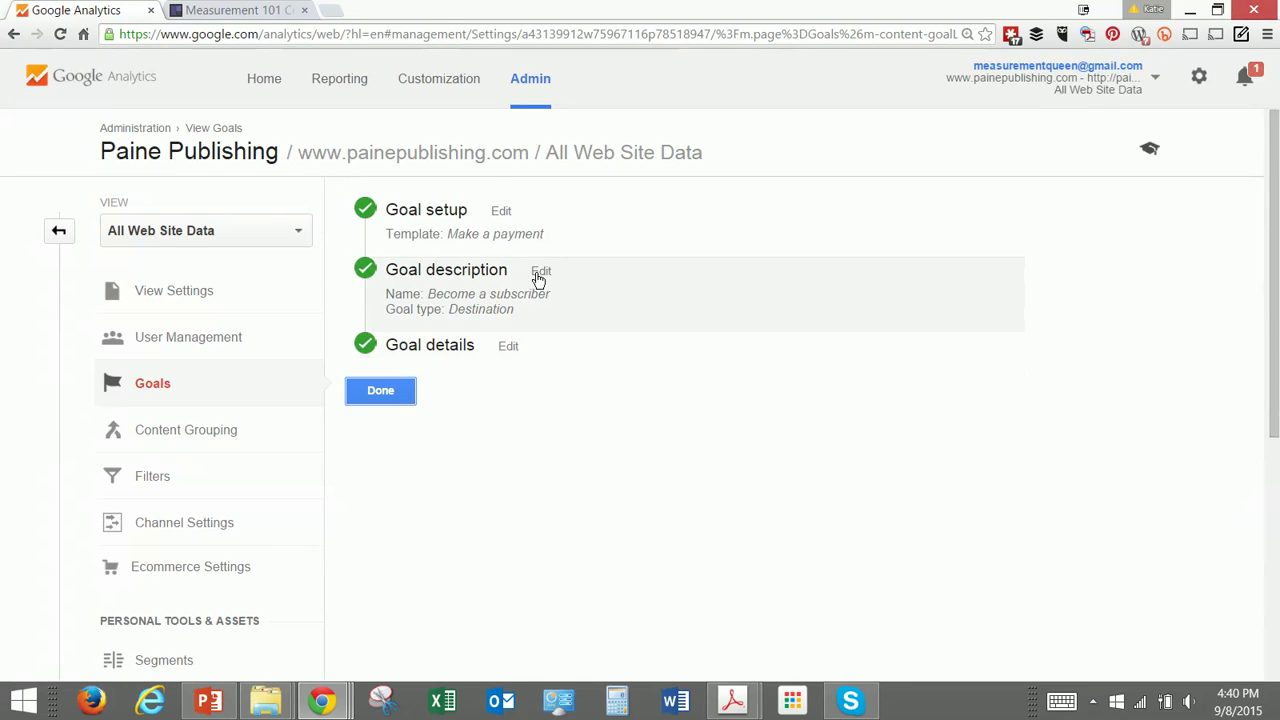
{"action": "left_click", "coordinate": [540, 272]}
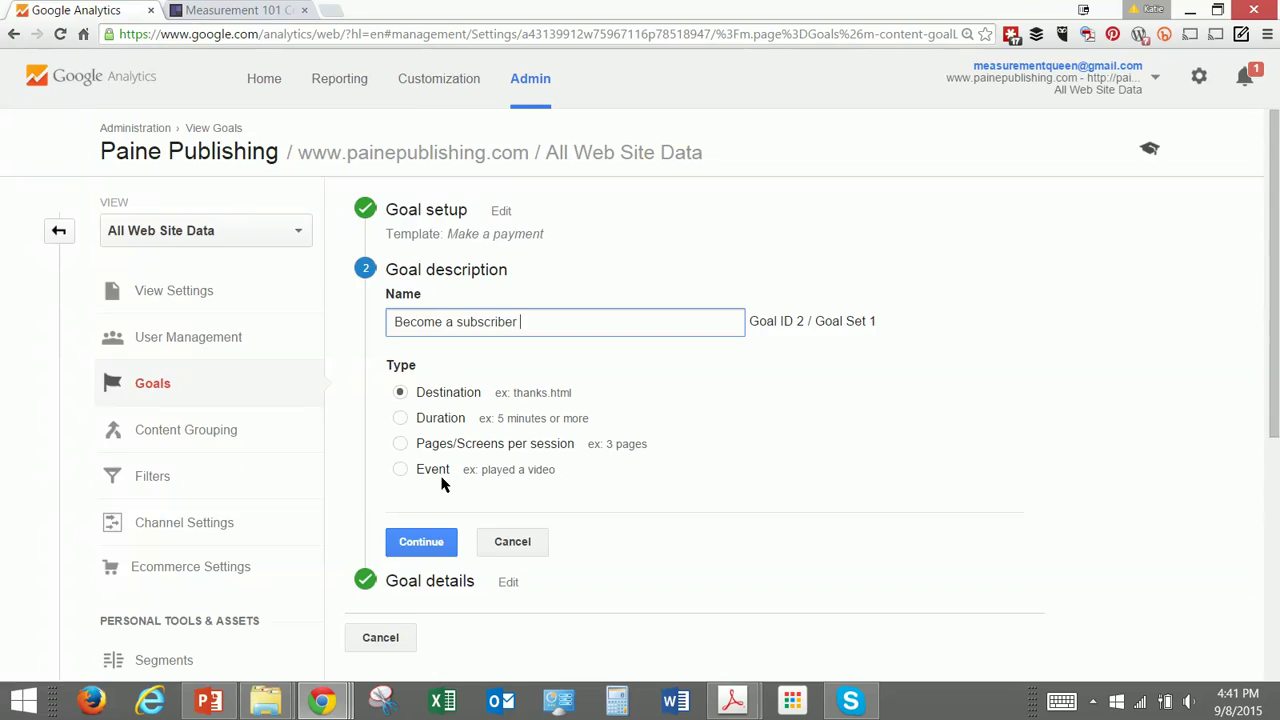
Step: Check its thank-you-for-subscribing destination URL and 9.99 USD value, then verify it (0% conversion)
{"action": "scroll", "coordinate": [446, 485], "scroll_direction": "down", "scroll_amount": 2}
{"action": "left_click", "coordinate": [510, 425]}
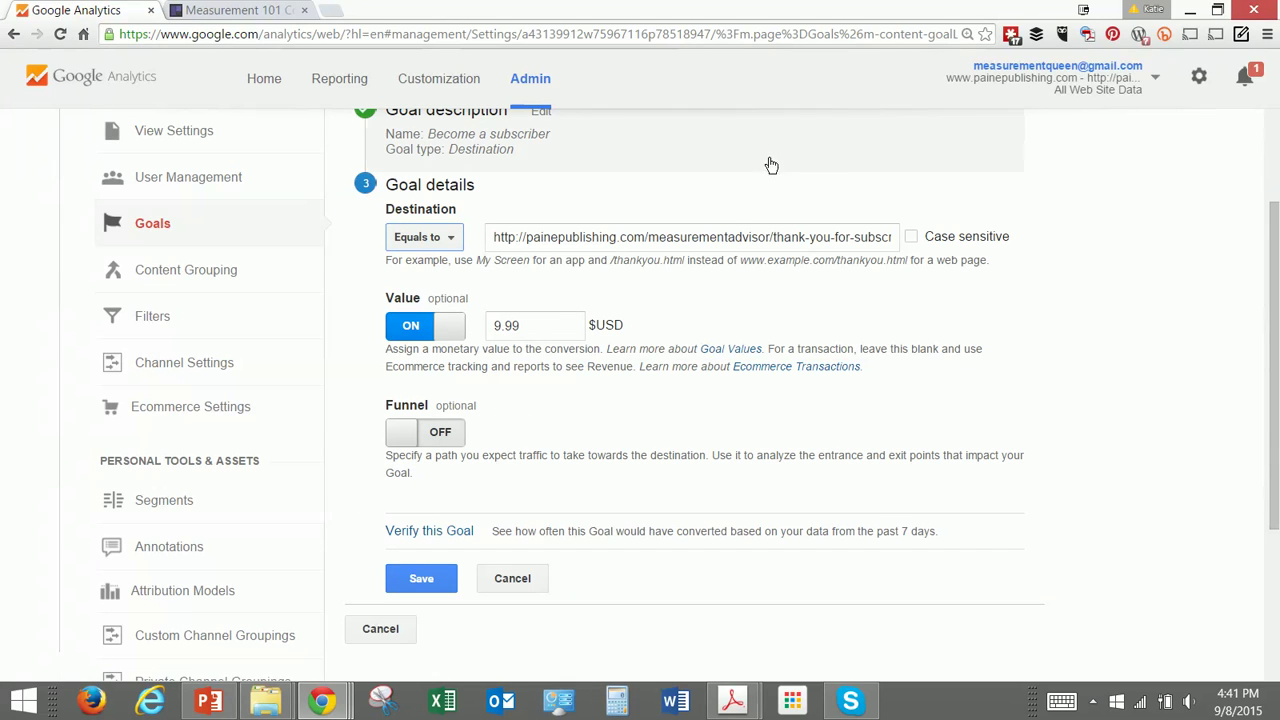
{"action": "left_click", "coordinate": [885, 232]}
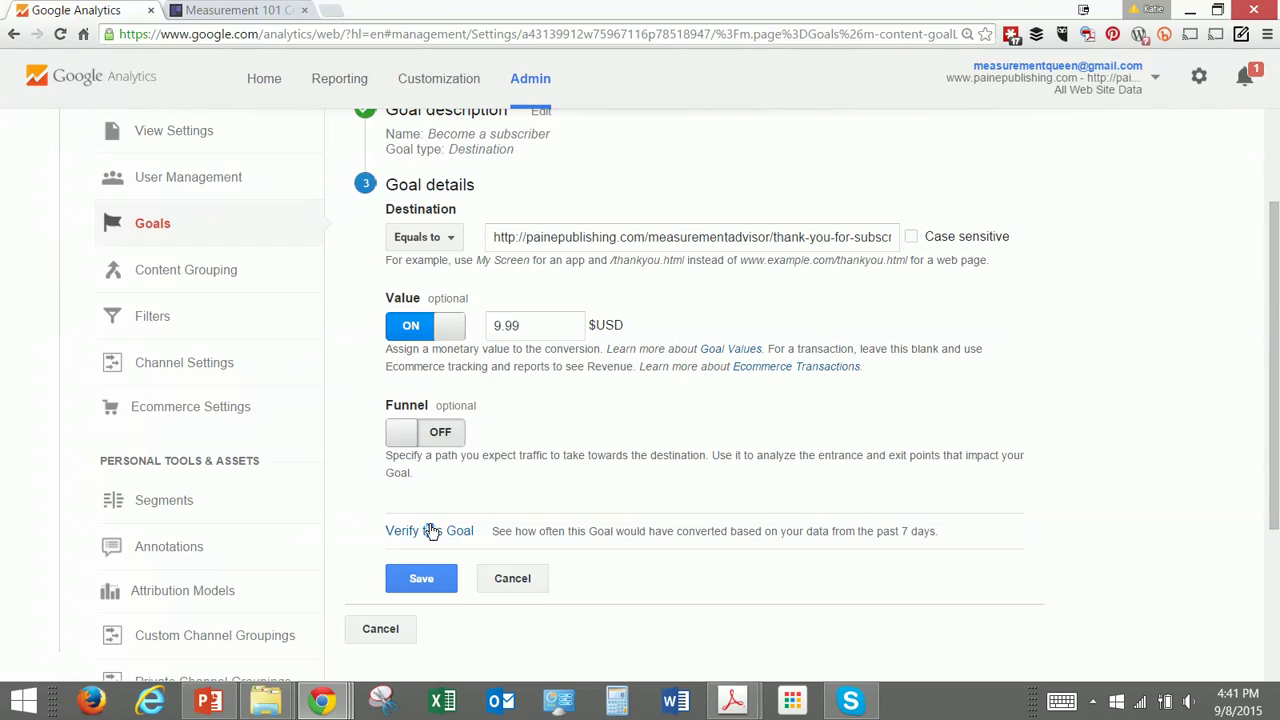
{"action": "left_click_drag", "start_coordinate": [426, 531], "coordinate": [438, 535]}
{"action": "left_click", "coordinate": [426, 530]}
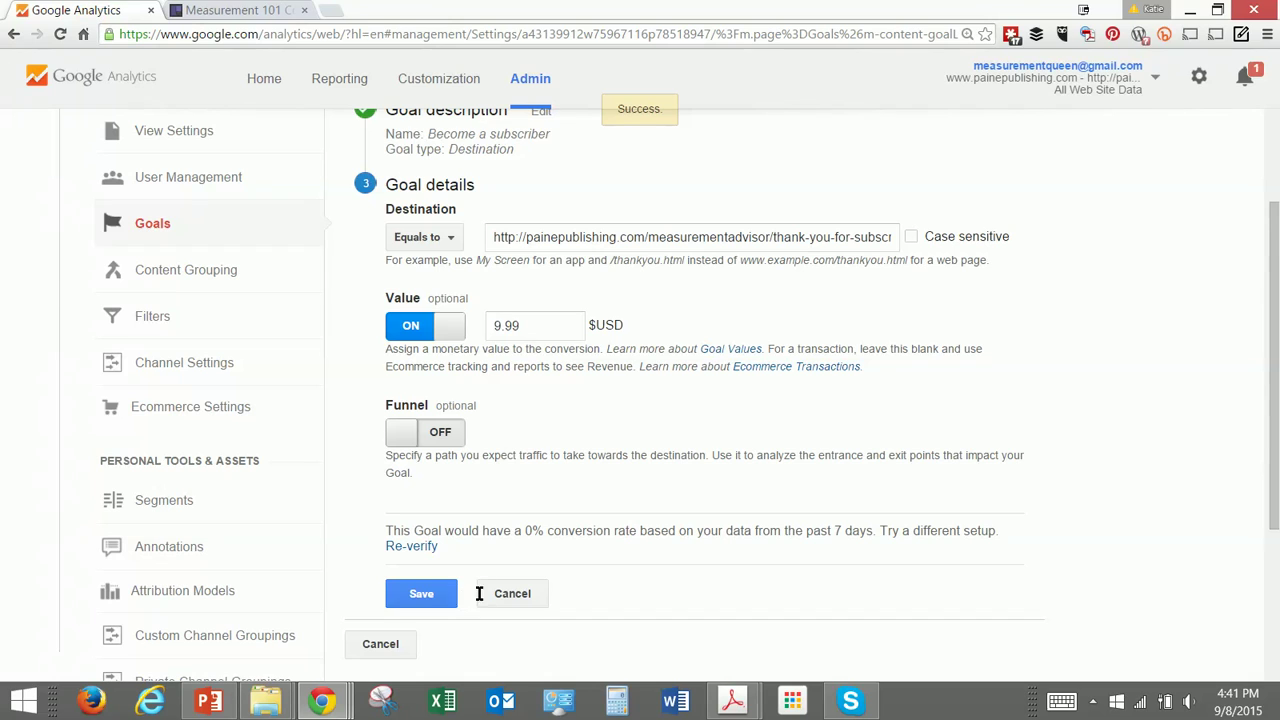
Step: Save the Become a subscriber goal and open the Download speech goal
{"action": "left_click", "coordinate": [436, 596]}
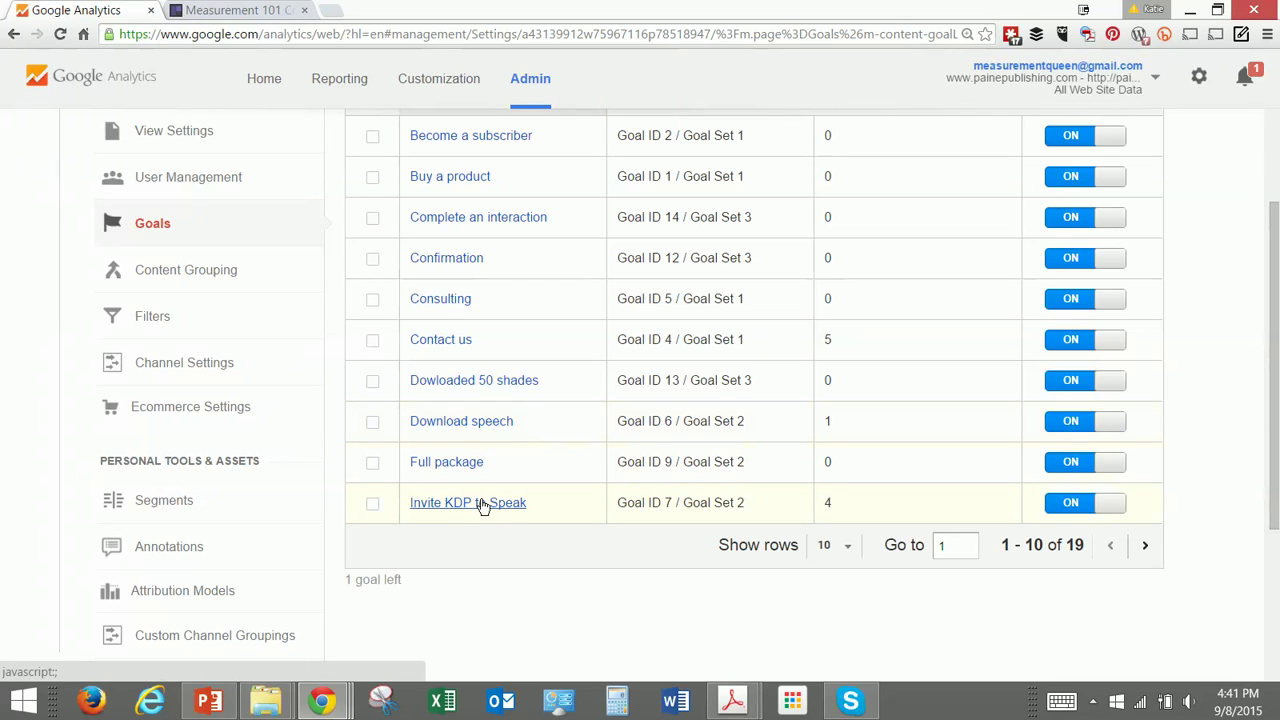
{"action": "left_click", "coordinate": [492, 426]}
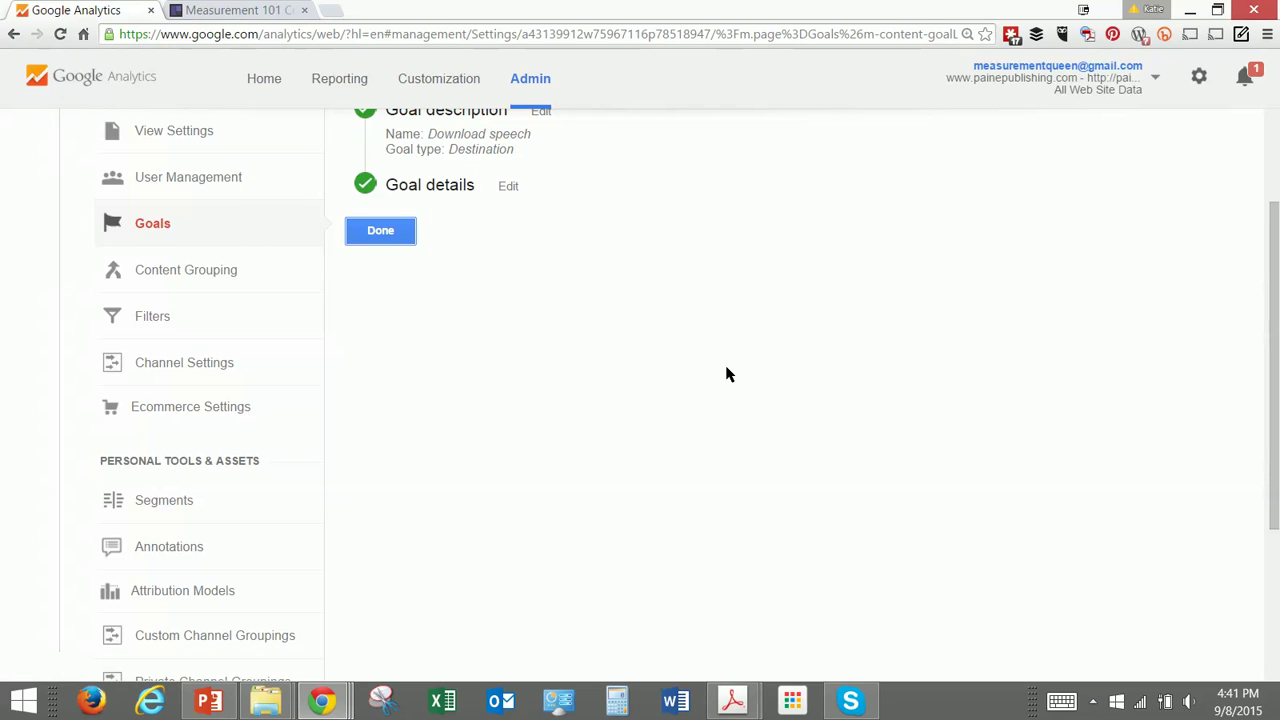
{"action": "scroll", "coordinate": [554, 394], "scroll_direction": "up", "scroll_amount": 2}
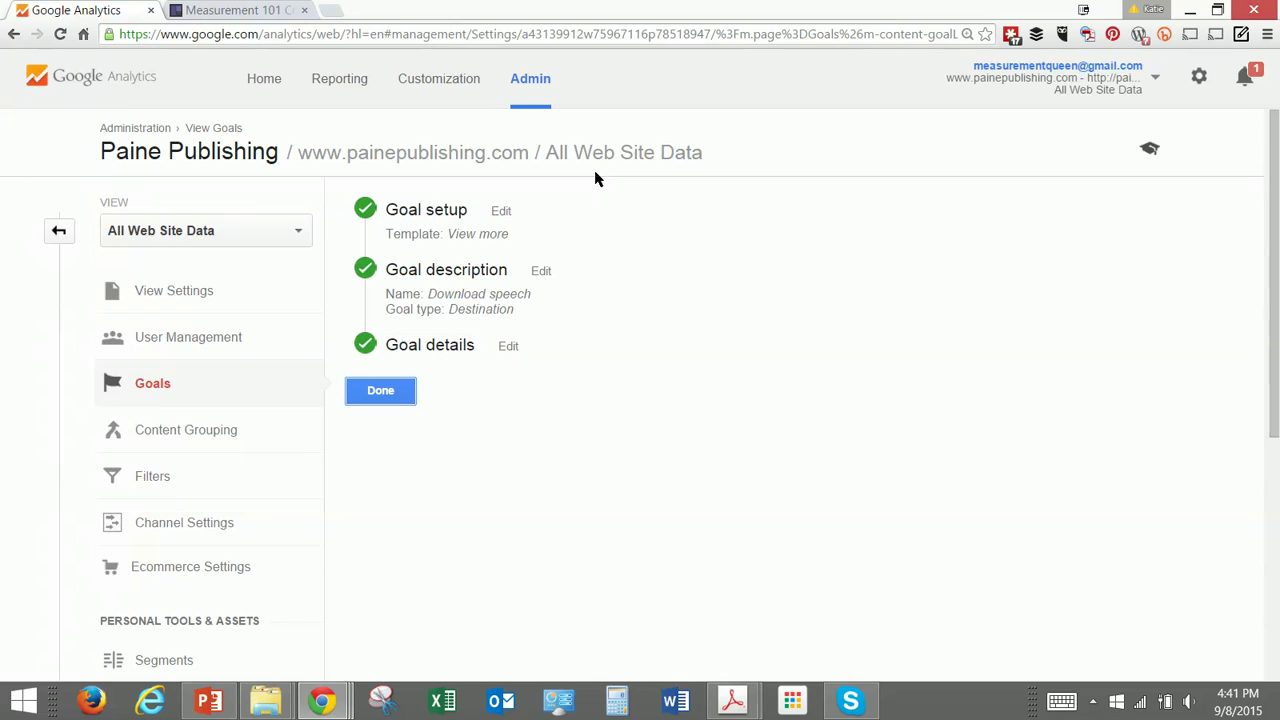
Step: Review Download speech's template, name and details, confirm its 5 USD value, and save it
{"action": "left_click", "coordinate": [501, 212]}
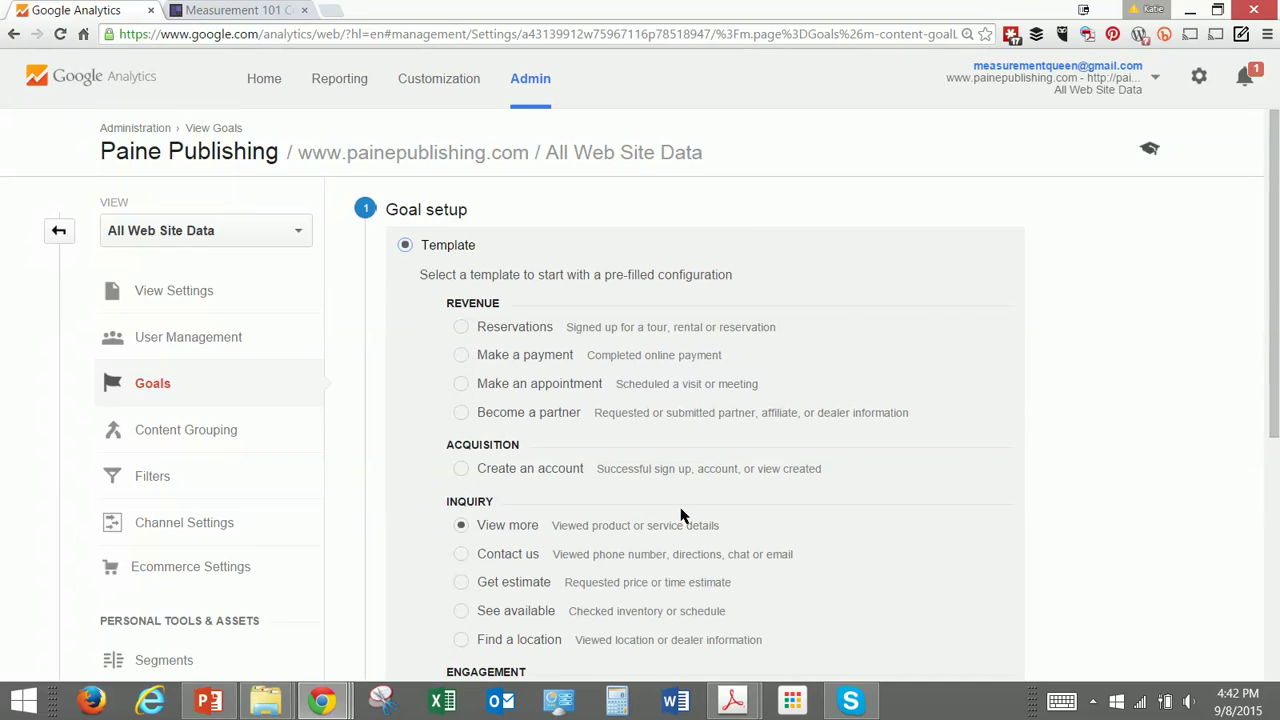
{"action": "scroll", "coordinate": [682, 514], "scroll_direction": "down", "scroll_amount": 1}
{"action": "scroll", "coordinate": [627, 480], "scroll_direction": "down", "scroll_amount": 3}
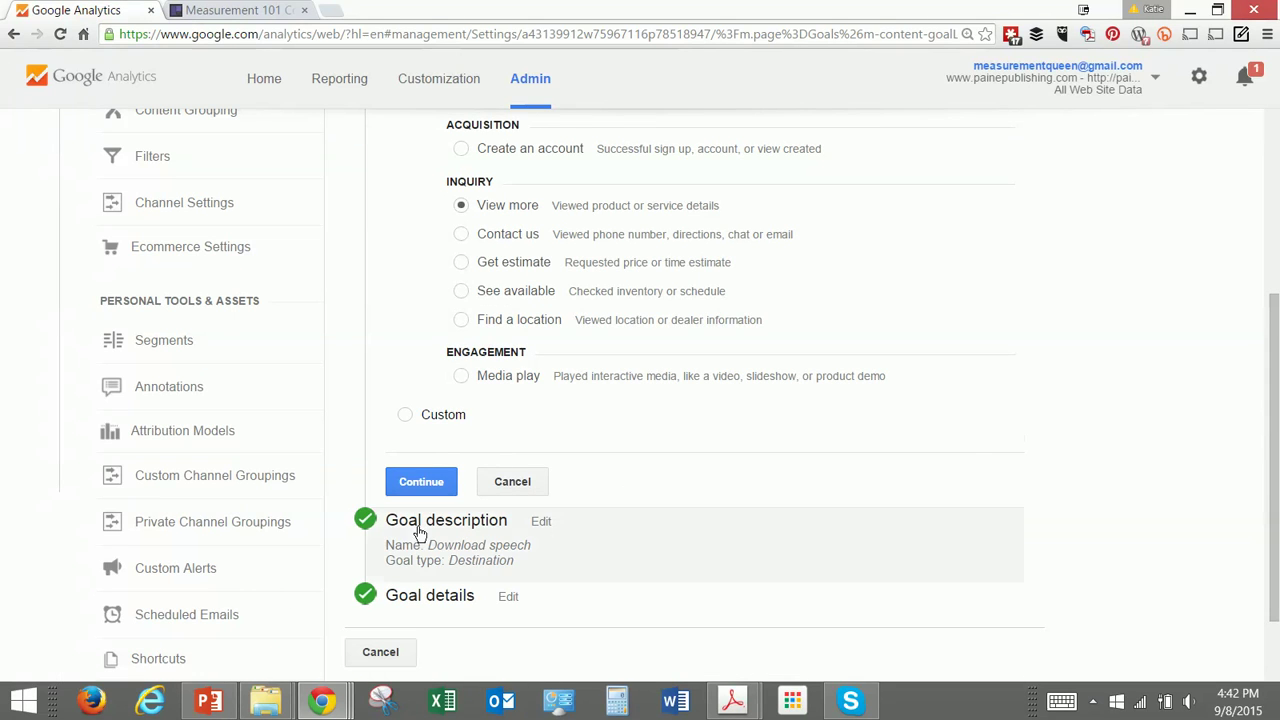
{"action": "left_click", "coordinate": [541, 521]}
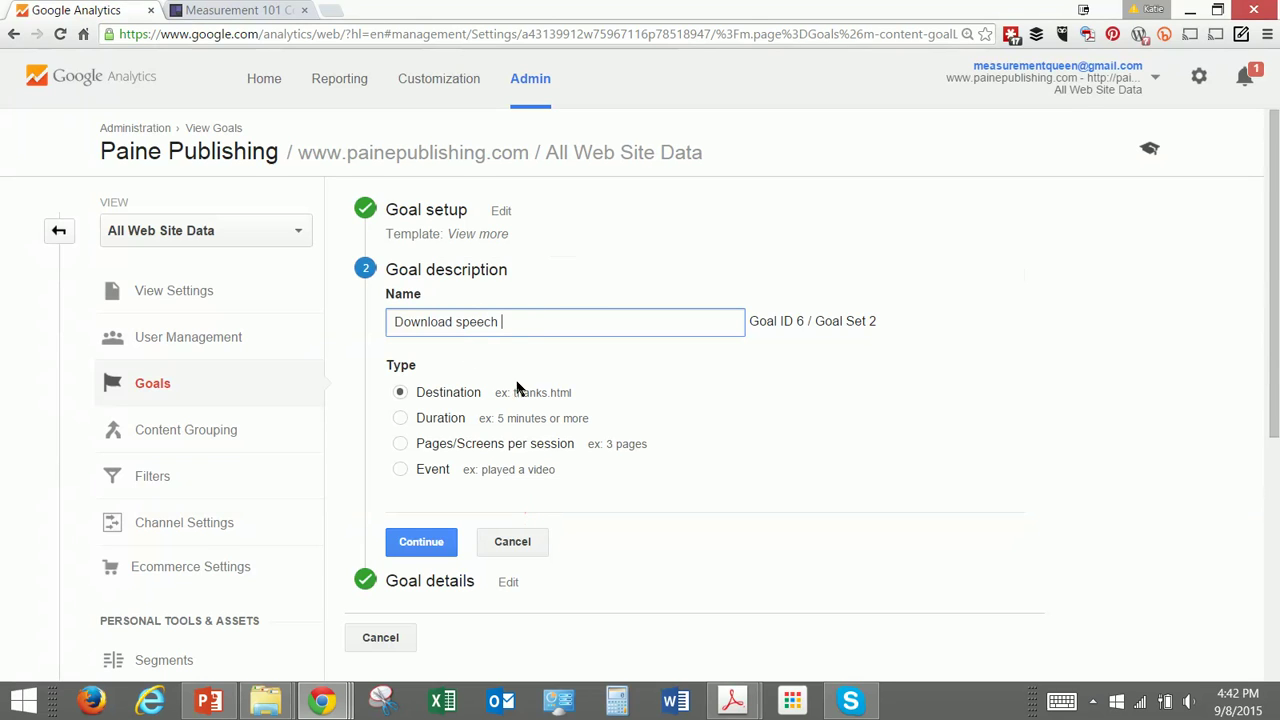
{"action": "scroll", "coordinate": [400, 550], "scroll_direction": "down", "scroll_amount": 2}
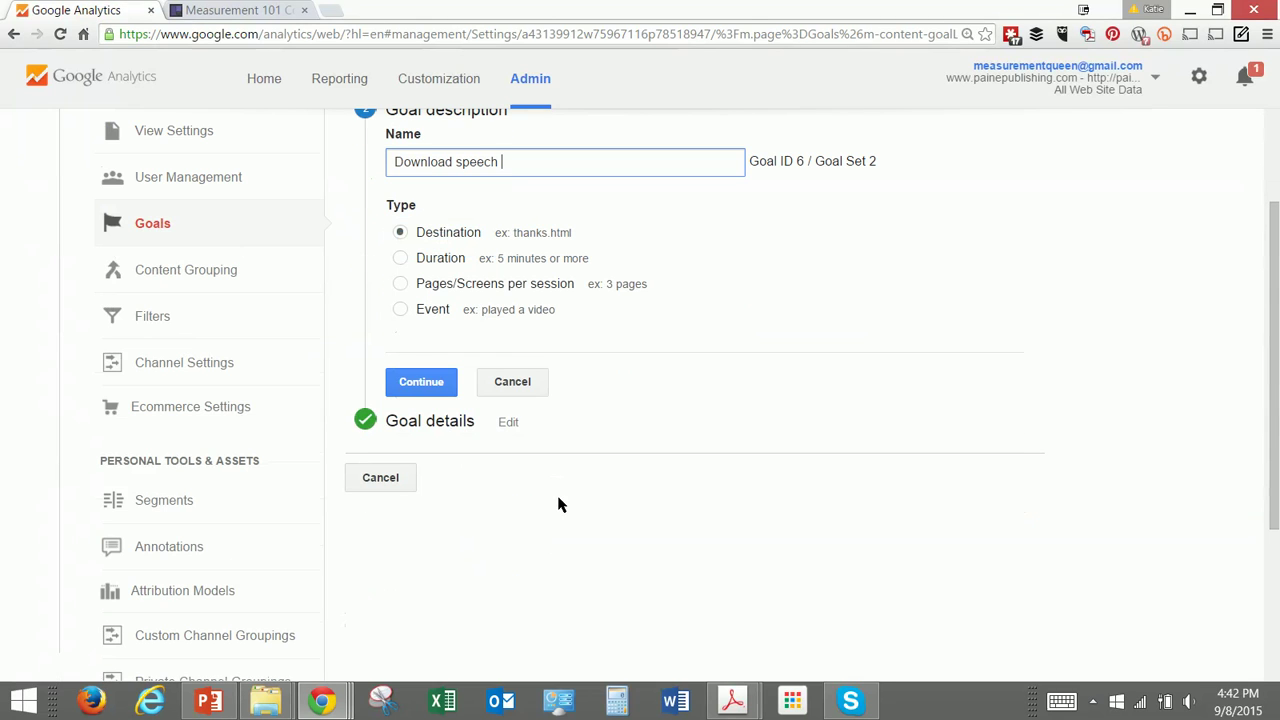
{"action": "left_click", "coordinate": [508, 421]}
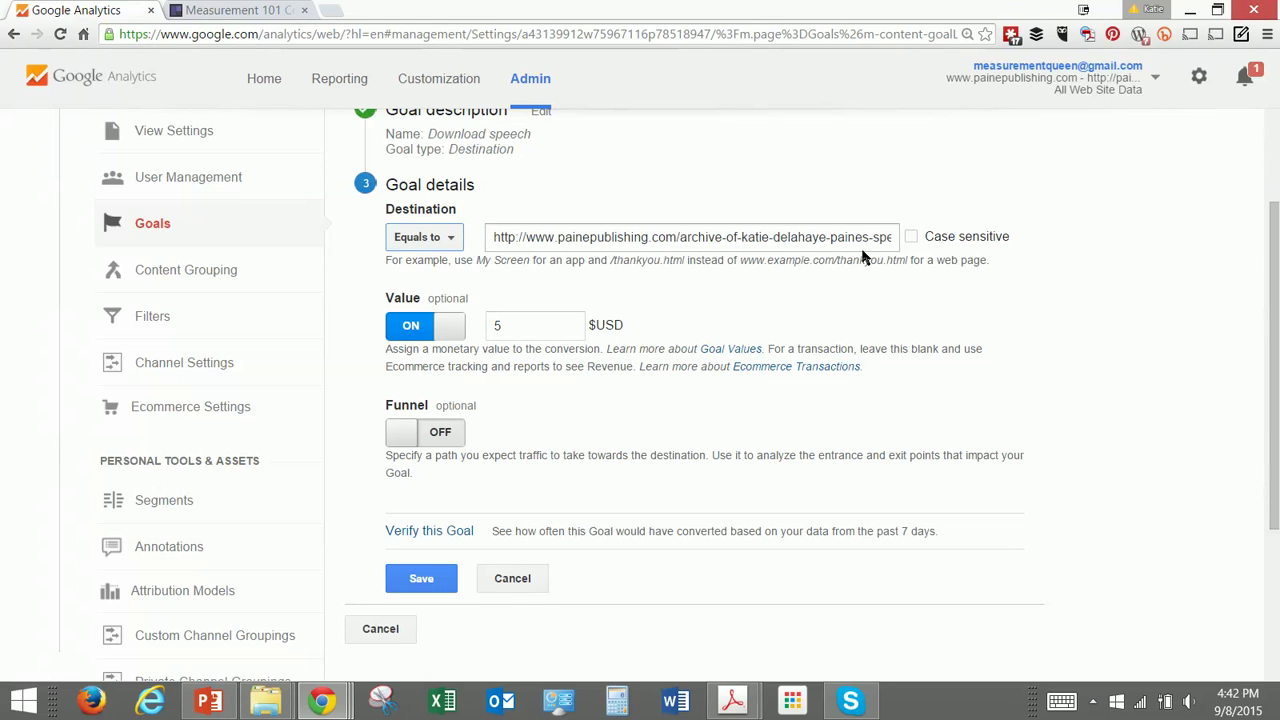
{"action": "left_click", "coordinate": [522, 325]}
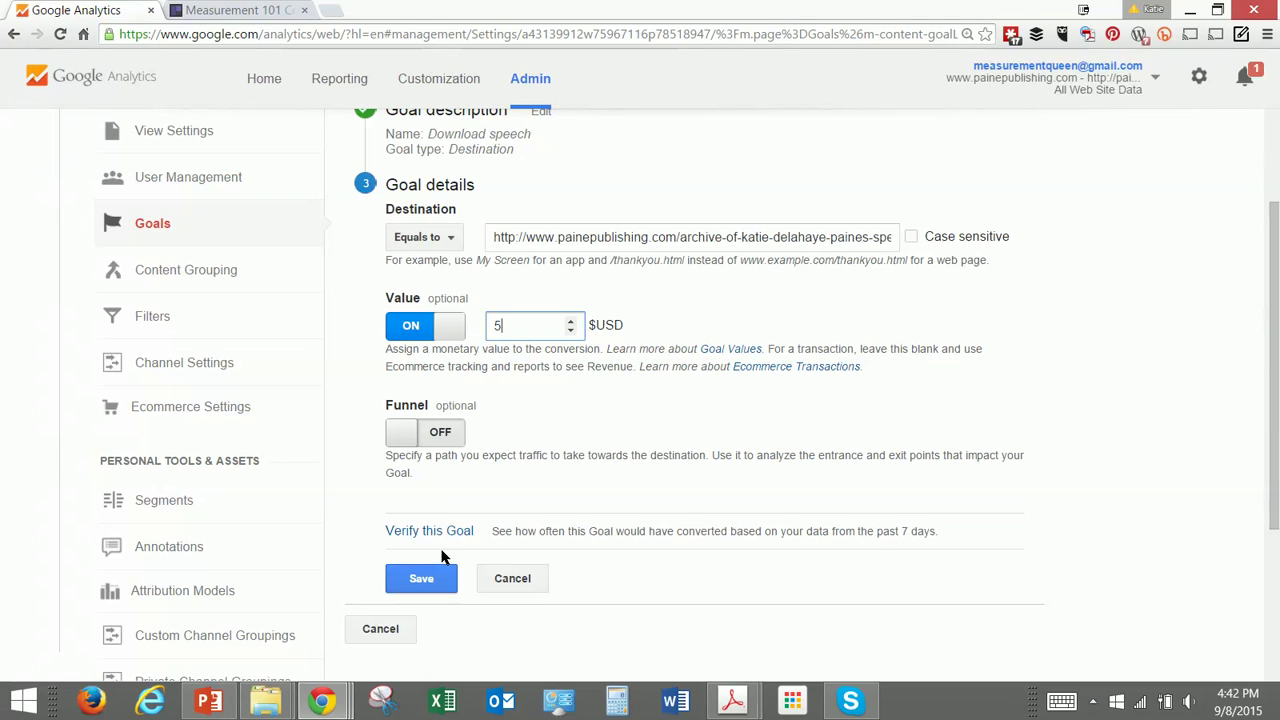
{"action": "left_click", "coordinate": [421, 578]}
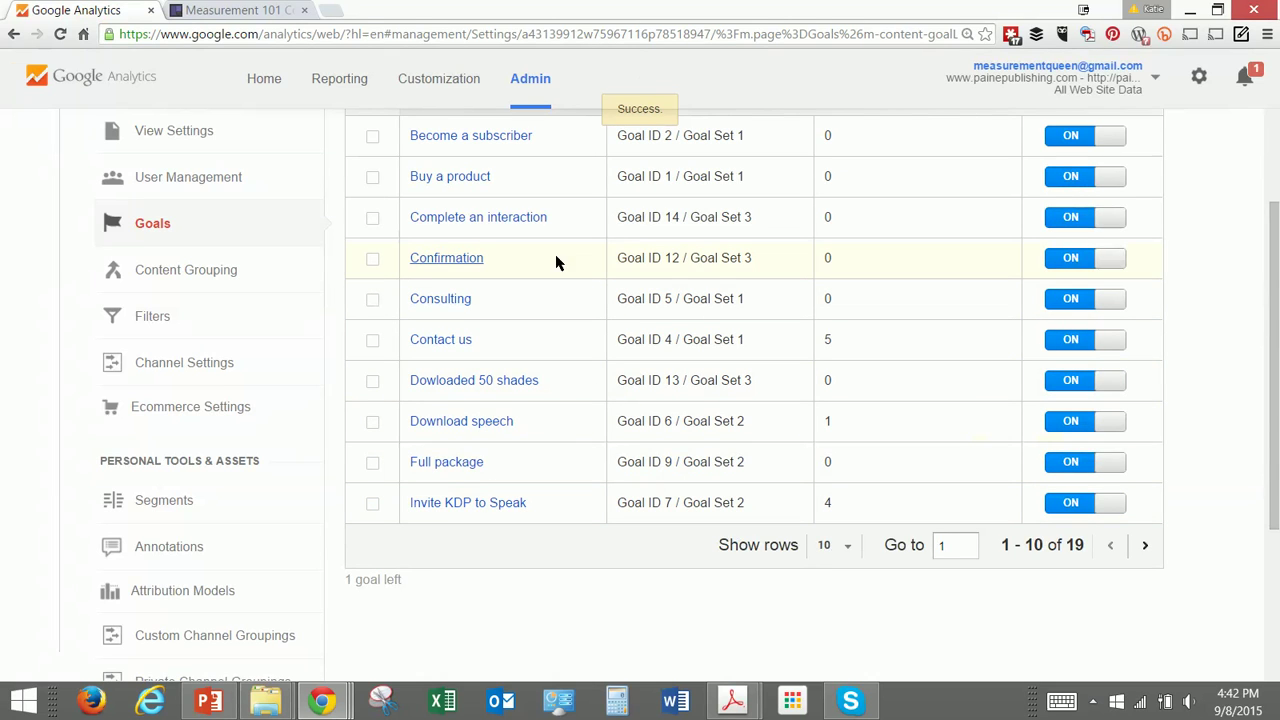
{"action": "left_click", "coordinate": [260, 84]}
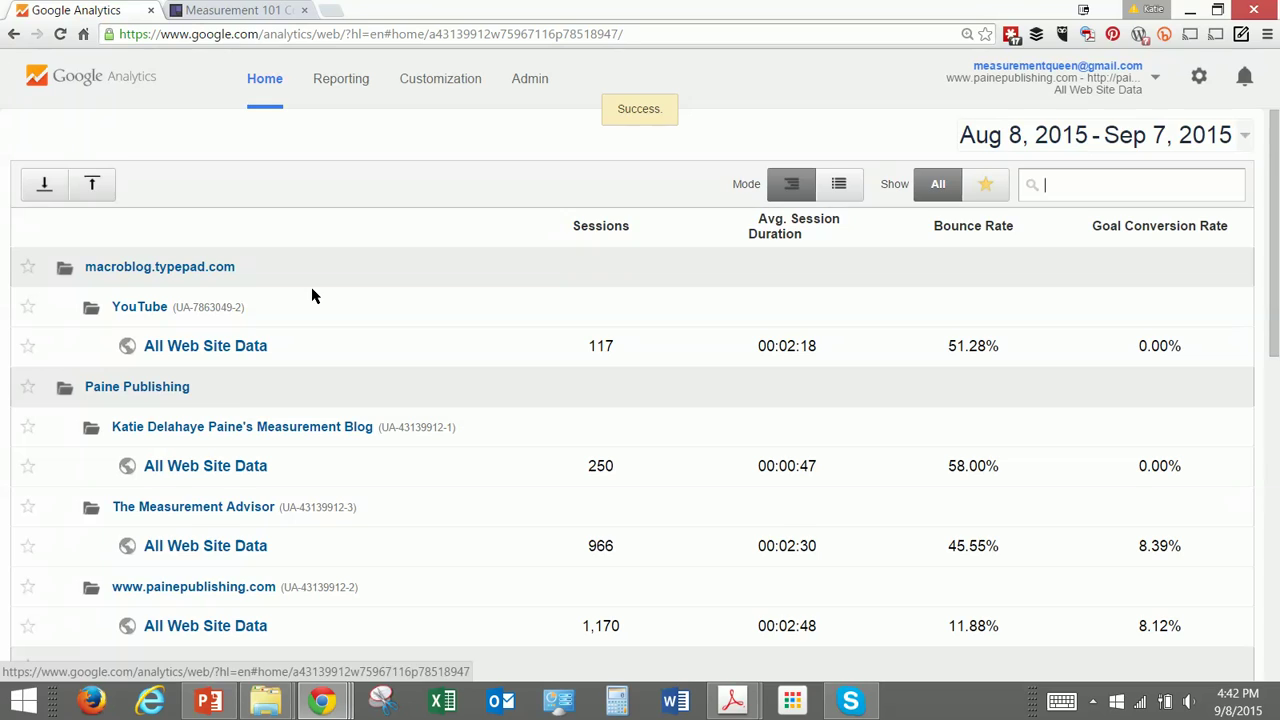
{"action": "scroll", "coordinate": [281, 520], "scroll_direction": "down", "scroll_amount": 2}
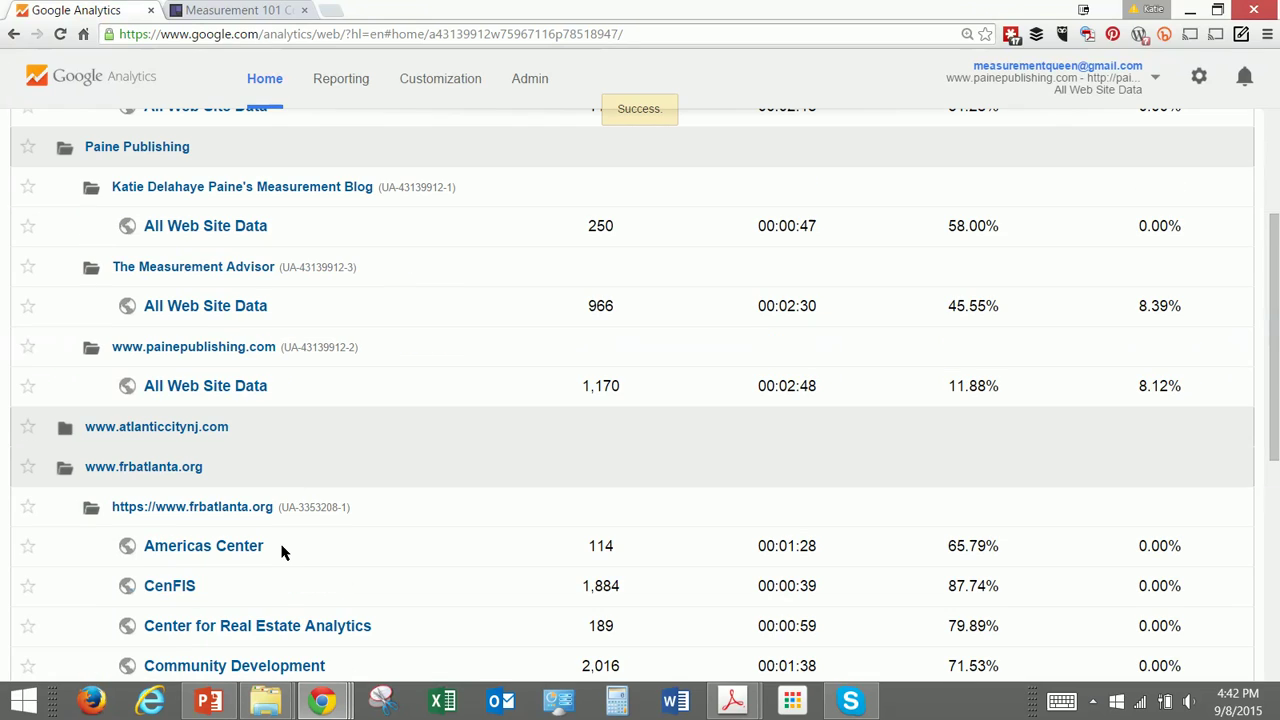
{"action": "left_click", "coordinate": [205, 390]}
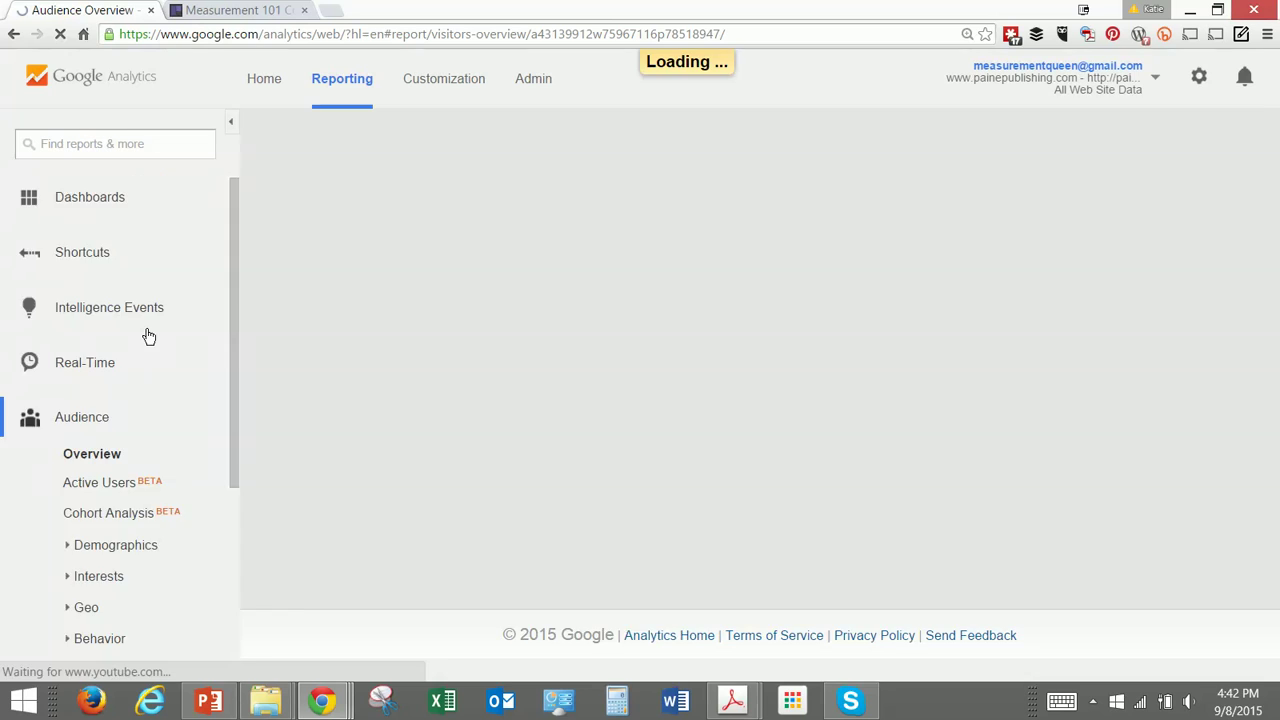
{"action": "scroll", "coordinate": [149, 338], "scroll_direction": "down", "scroll_amount": 3}
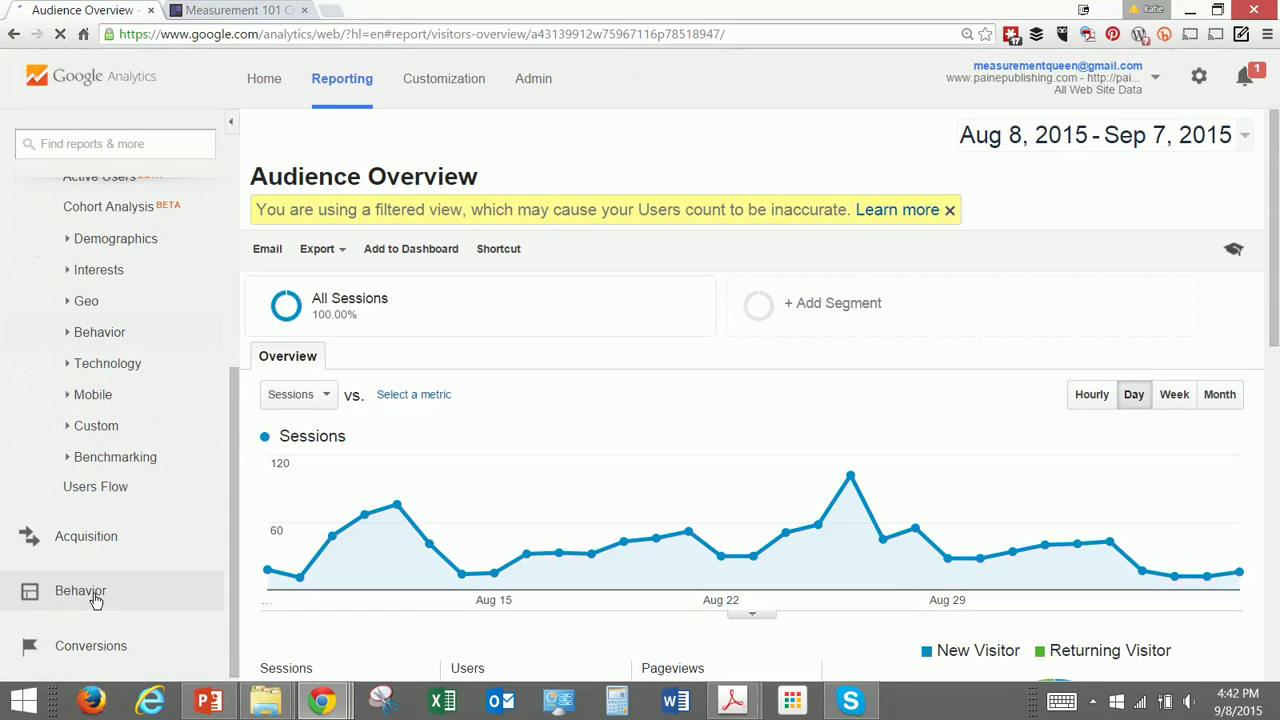
{"action": "left_click", "coordinate": [105, 645]}
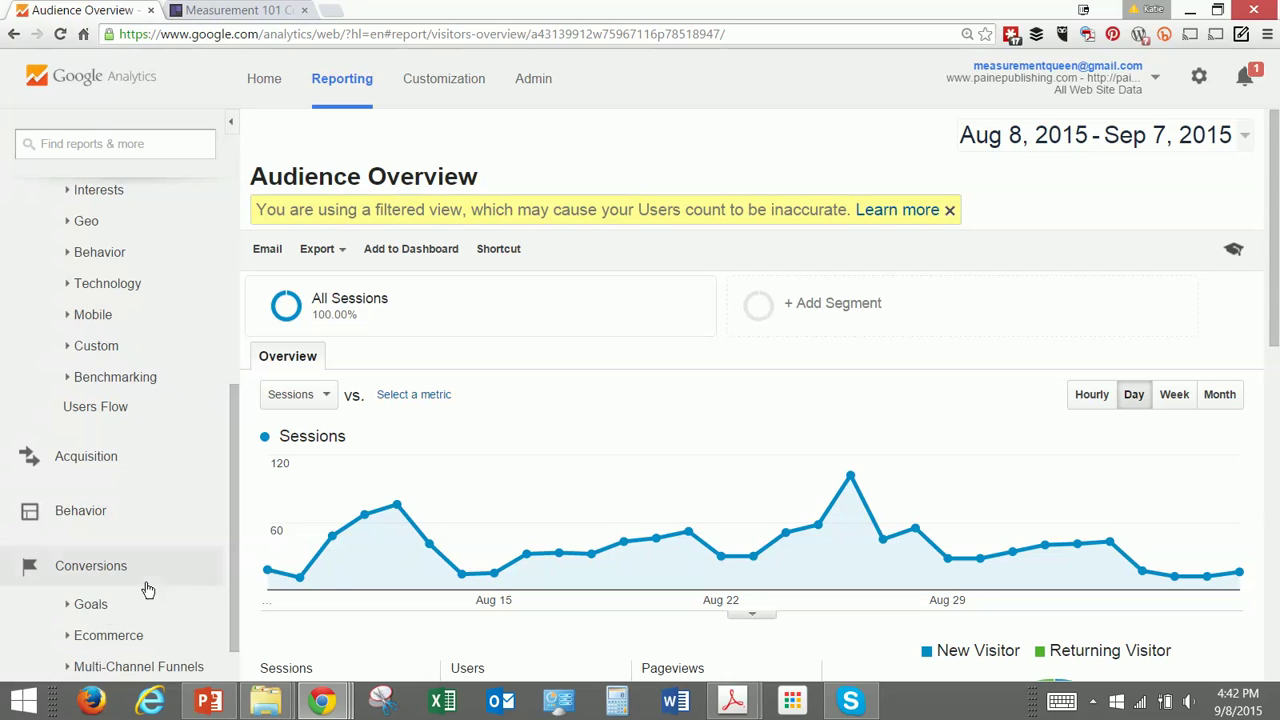
{"action": "left_click", "coordinate": [99, 604]}
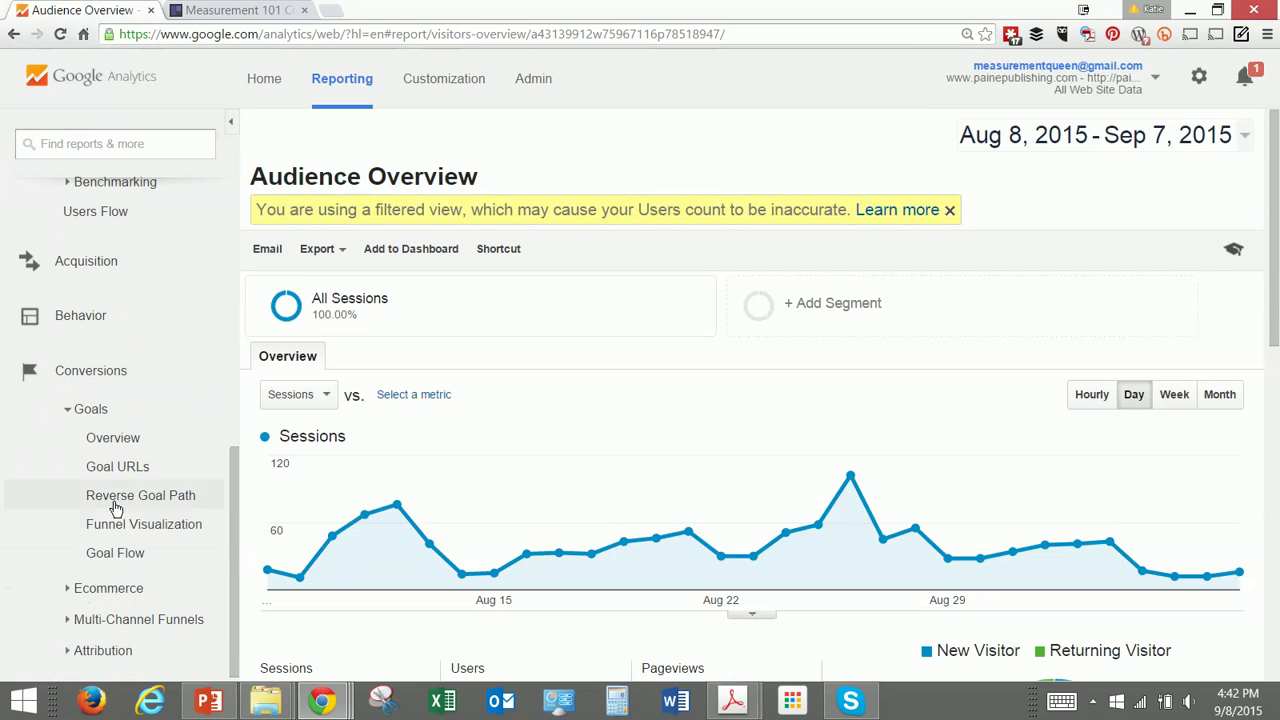
{"action": "left_click", "coordinate": [144, 440]}
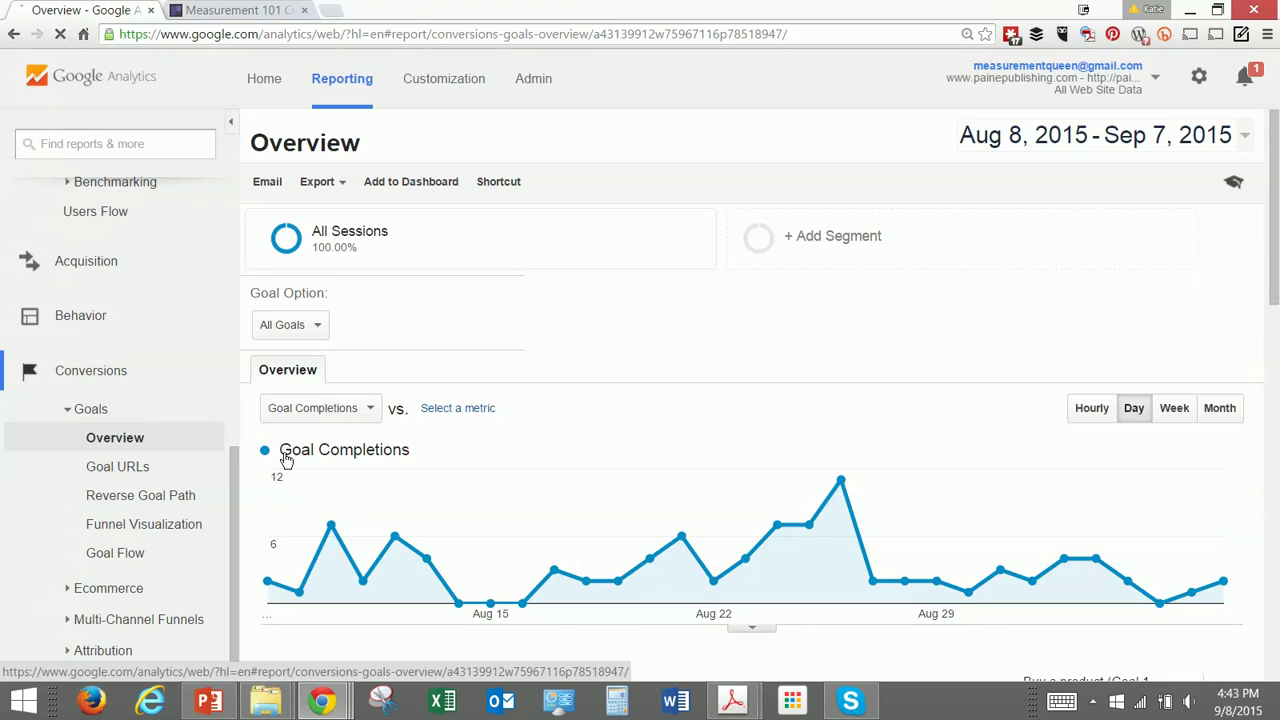
{"action": "scroll", "coordinate": [363, 449], "scroll_direction": "down", "scroll_amount": 3}
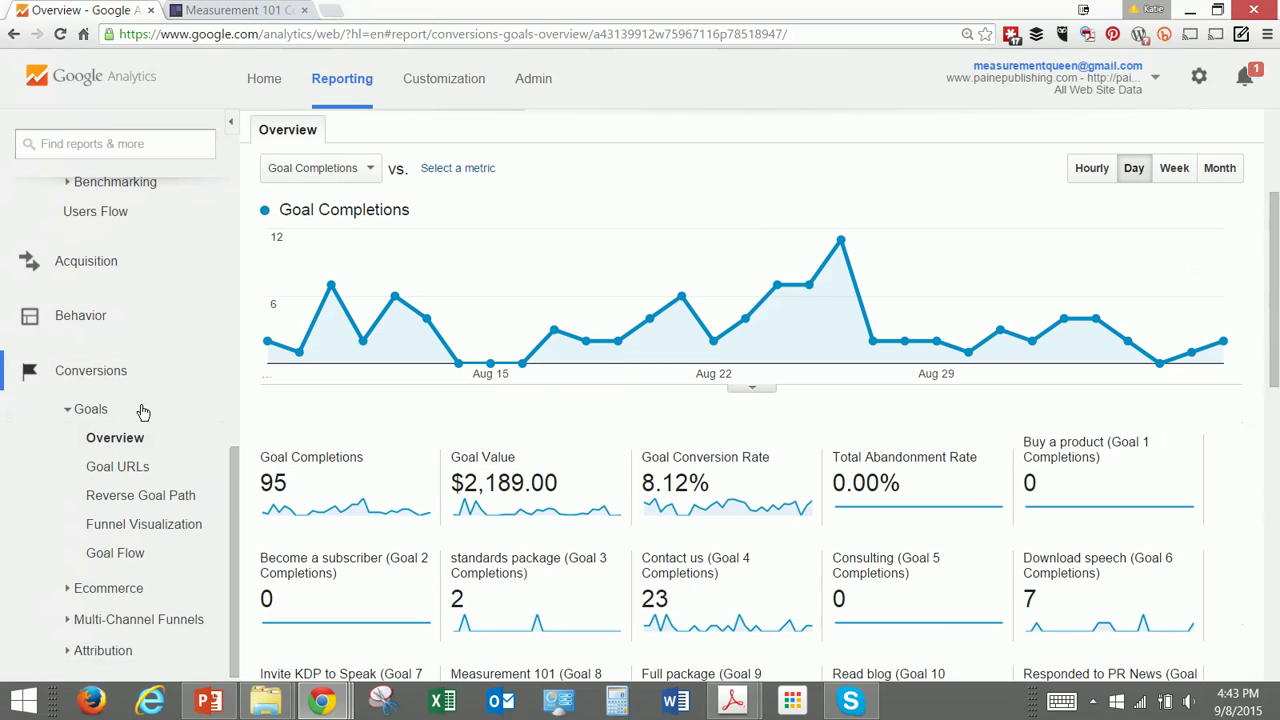
Step: Open Goal URLs and review its nine pages, led by /measurement-education/ (42 completions, $630.00)
{"action": "left_click", "coordinate": [129, 467]}
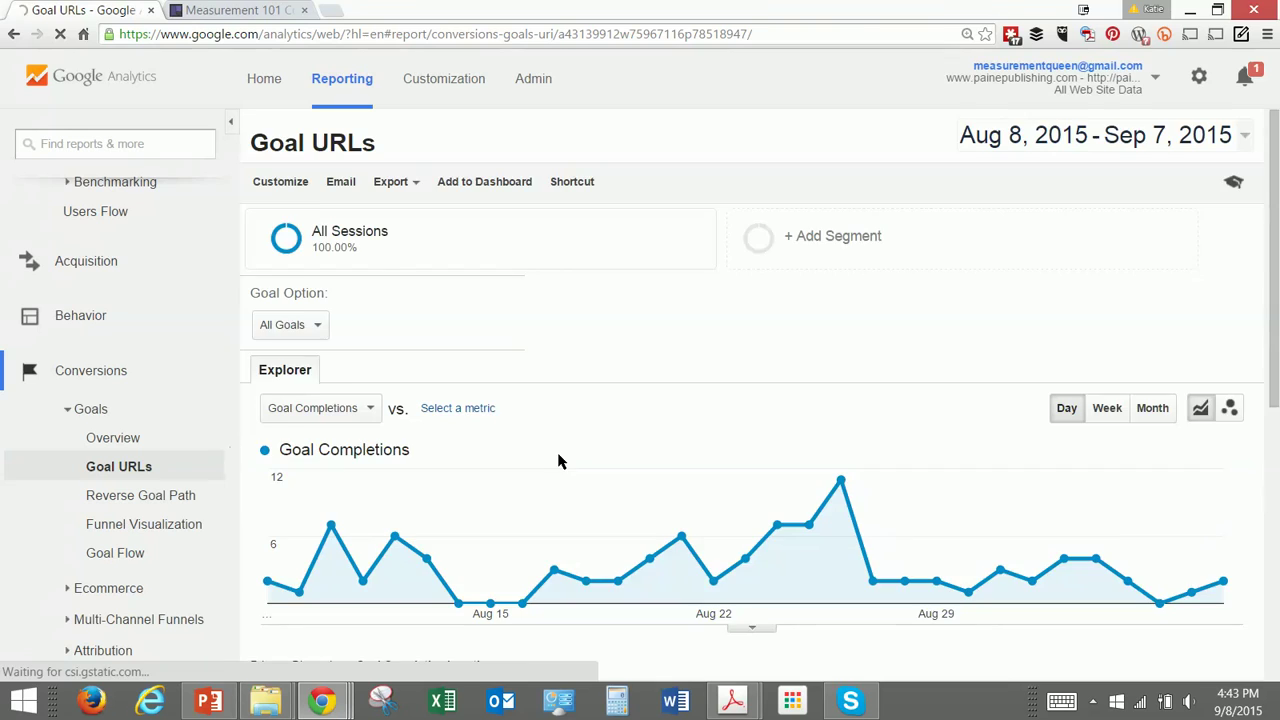
{"action": "scroll", "coordinate": [563, 457], "scroll_direction": "down", "scroll_amount": 6}
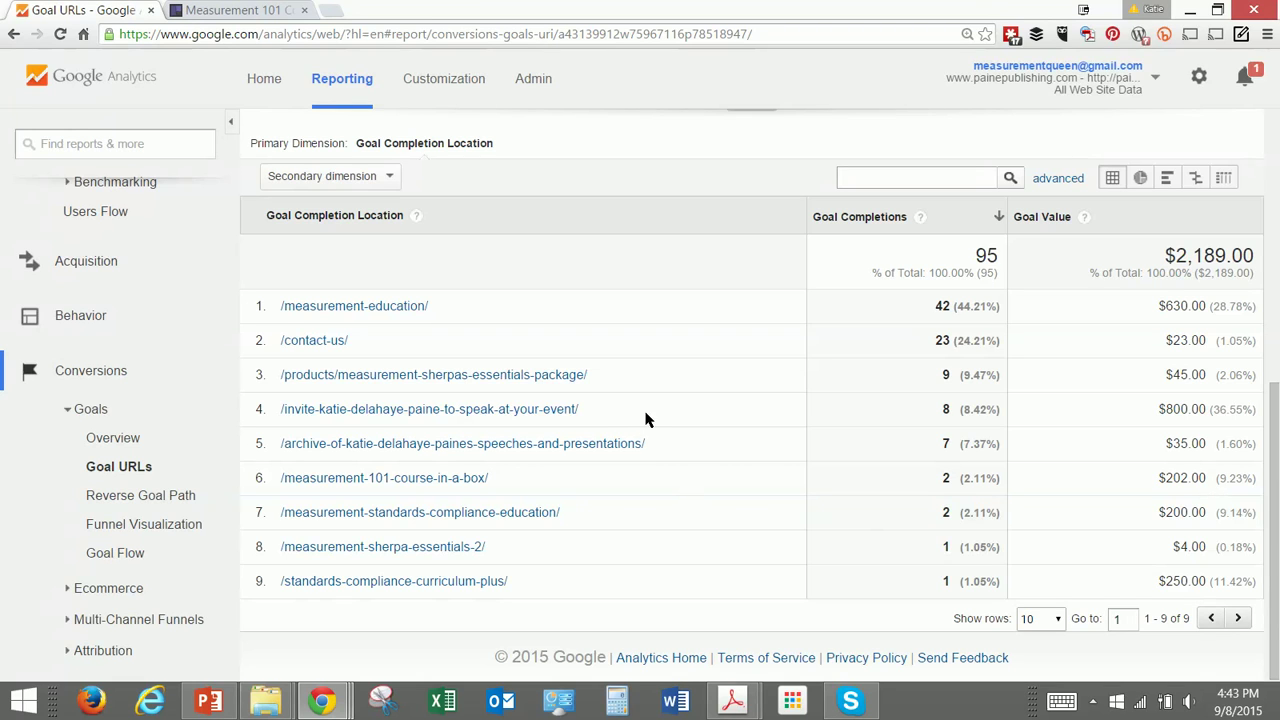
{"action": "scroll", "coordinate": [641, 425], "scroll_direction": "up", "scroll_amount": 5}
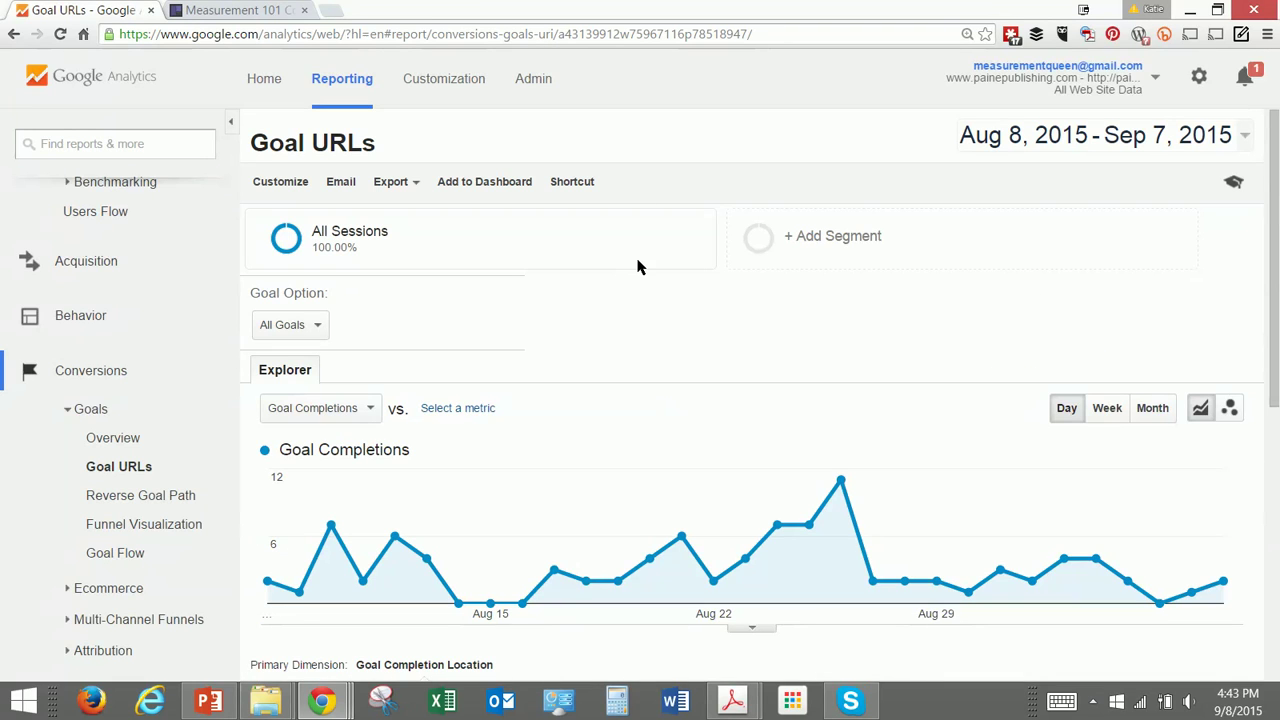